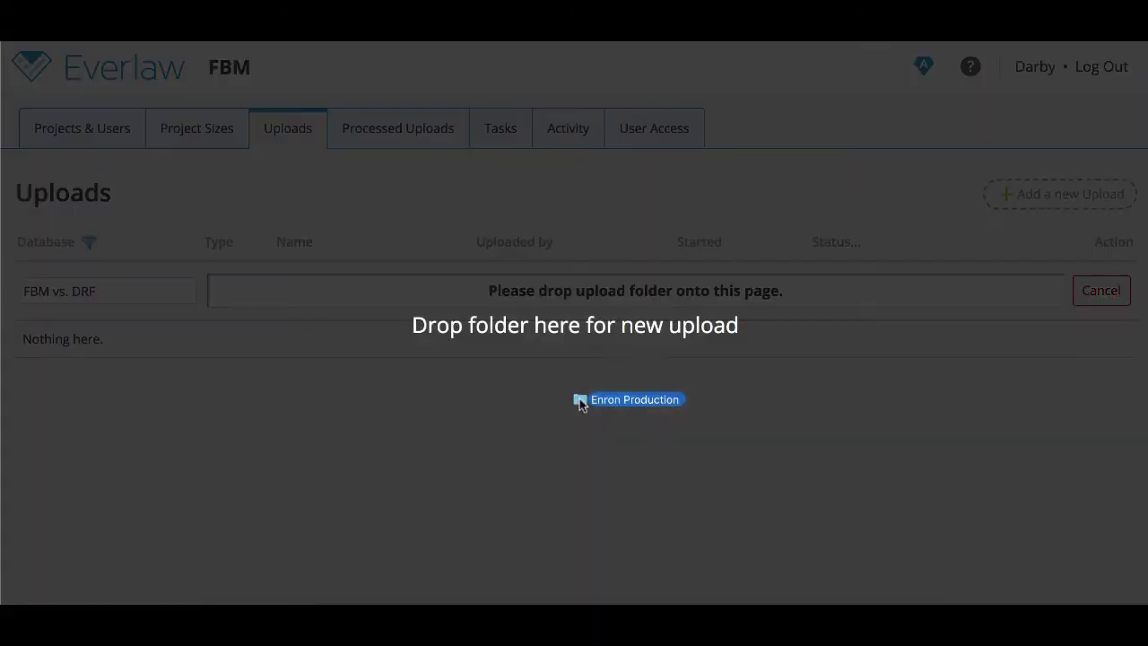
Add the Enron Production folder as a new upload for FBM vs. DRF and choose the listed user as authorizer
{"action": "left_click_drag", "start_coordinate": [579, 400], "coordinate": [509, 333]}
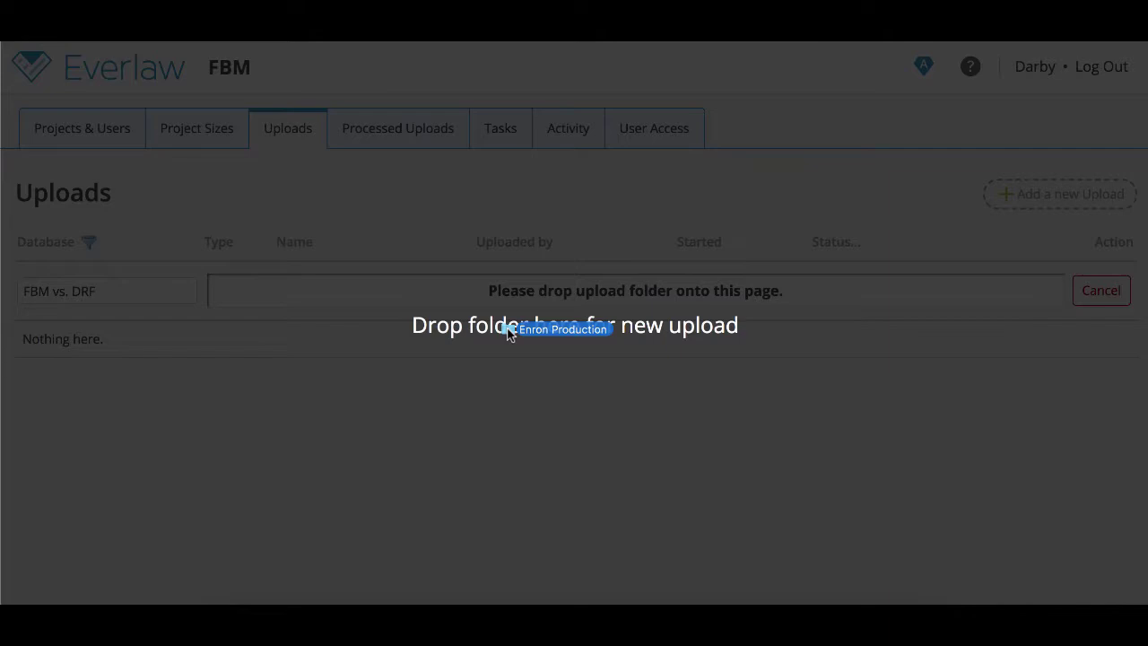
{"action": "left_click_drag", "start_coordinate": [508, 332], "coordinate": [509, 332]}
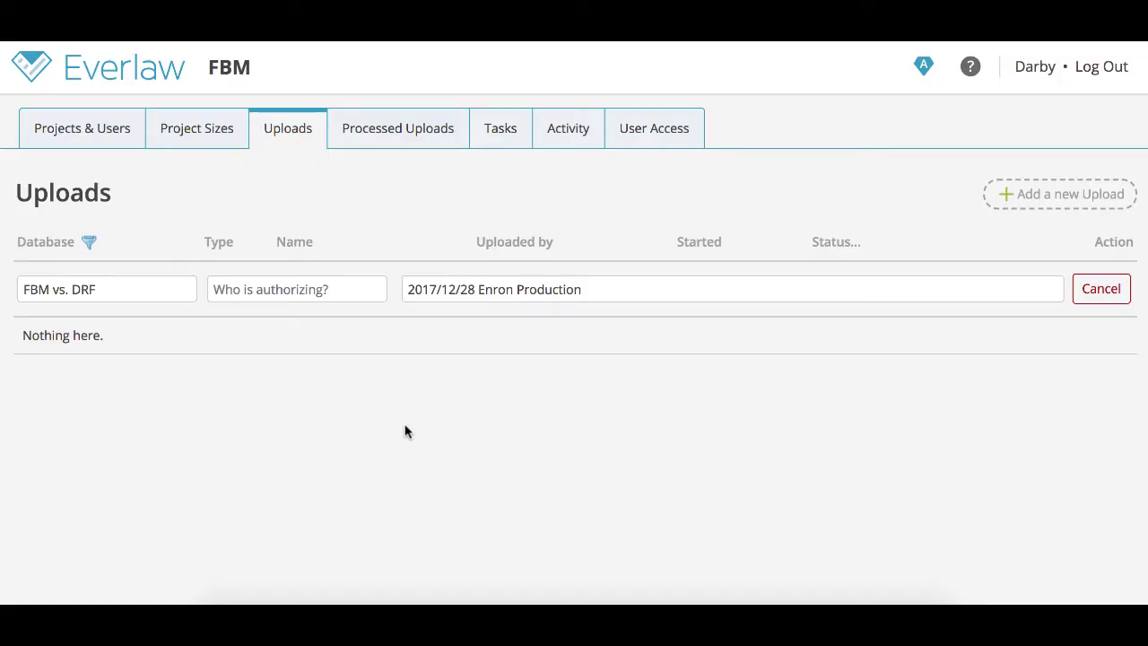
{"action": "left_click", "coordinate": [284, 289]}
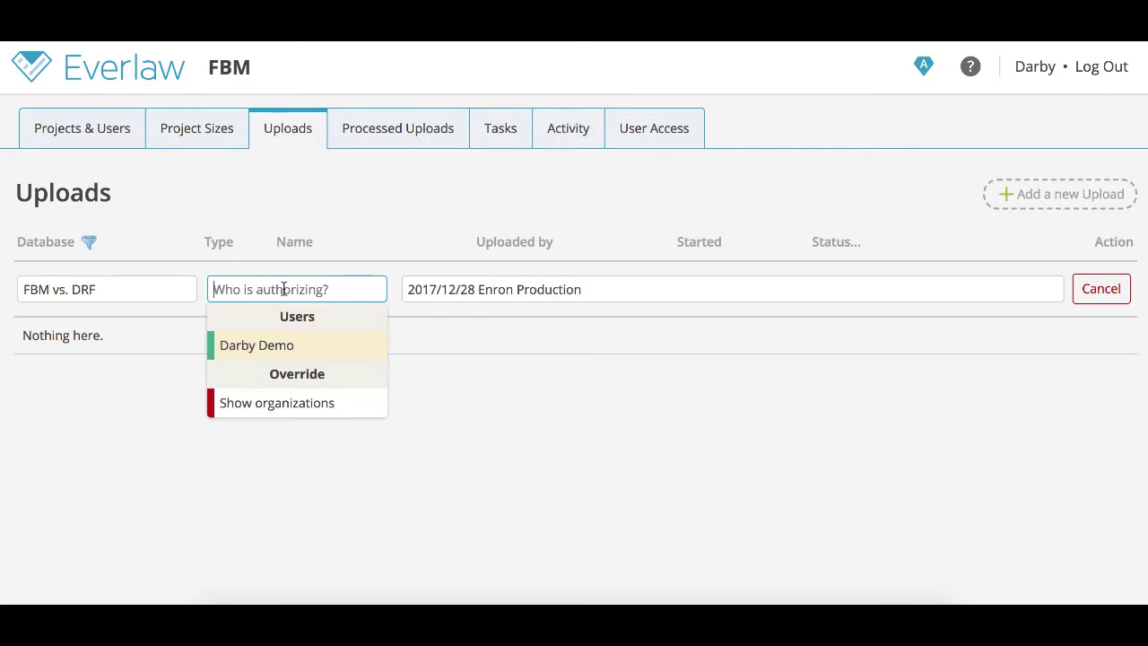
{"action": "left_click", "coordinate": [278, 350]}
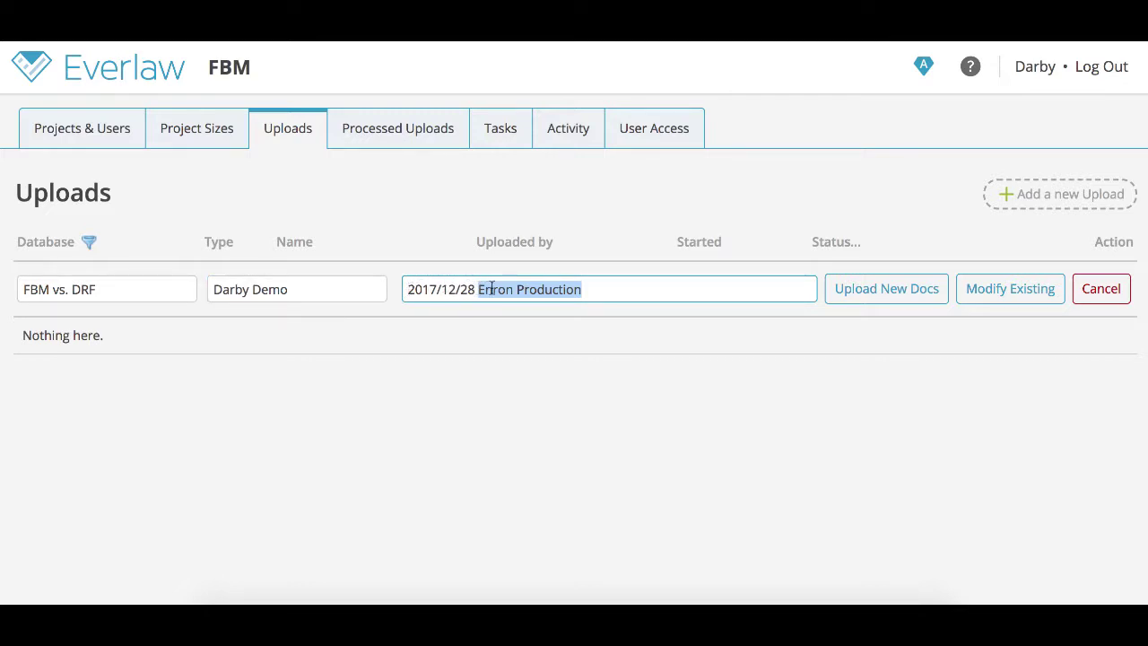
Shorten the upload's name to 2017/12/28 Enron and start it as an upload of new documents
{"action": "double_click", "coordinate": [536, 290]}
{"action": "key", "text": "BackSpace"}
{"action": "key", "text": "BackSpace"}
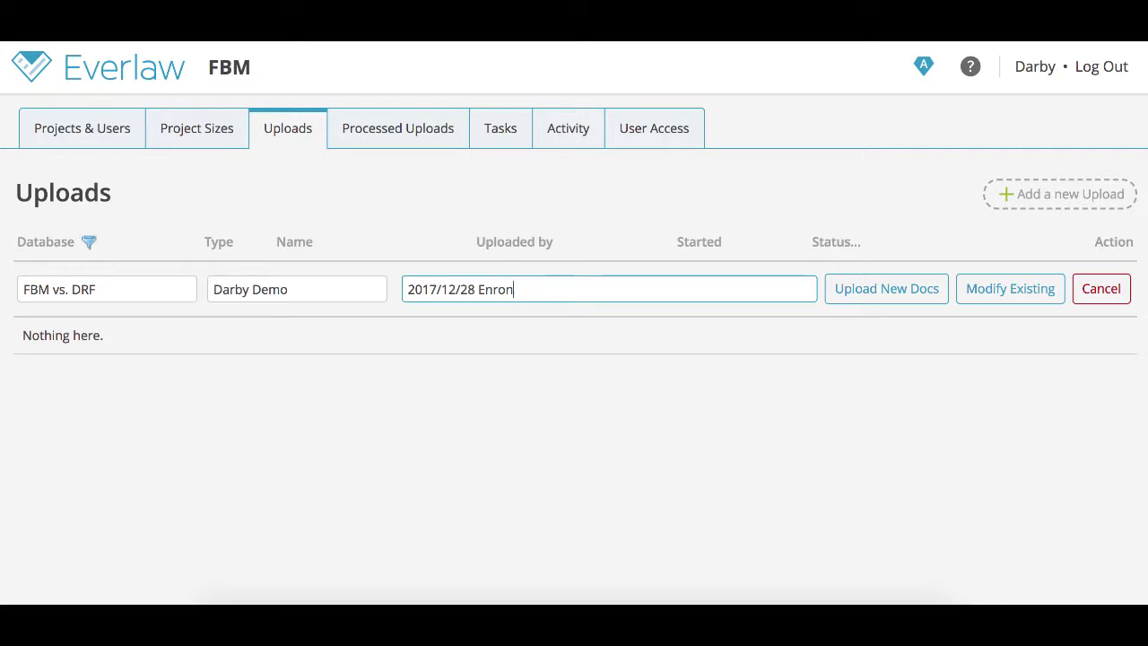
{"action": "left_click", "coordinate": [865, 294]}
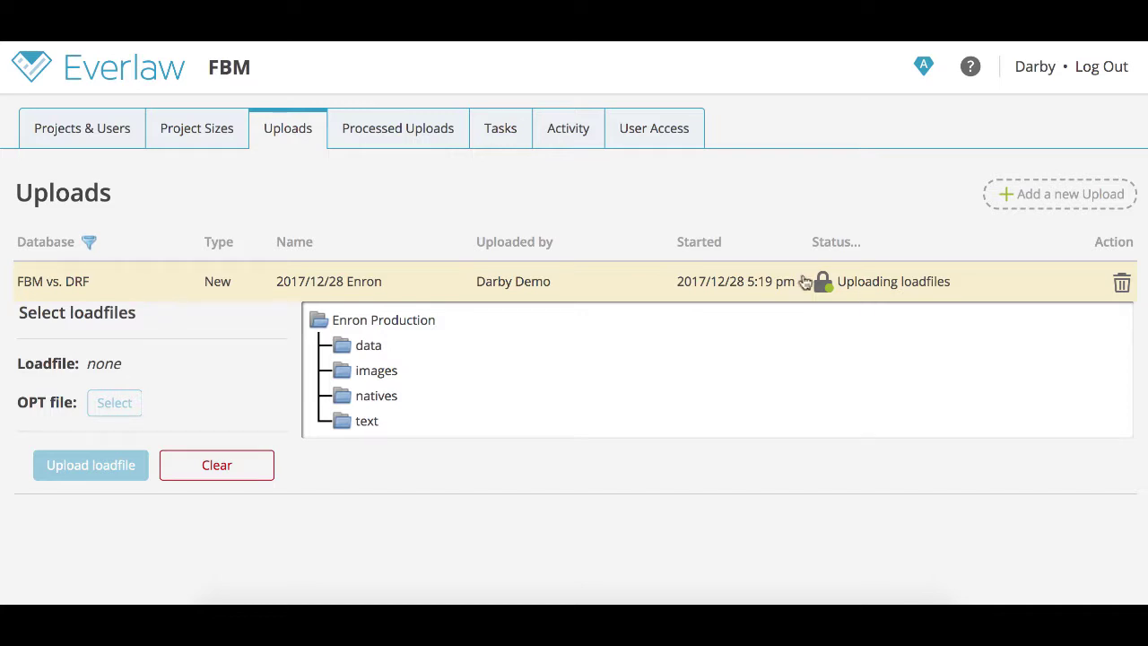
Choose Enron Loadfile.DAT from the data folder as the loadfile and upload it
{"action": "left_click", "coordinate": [343, 350]}
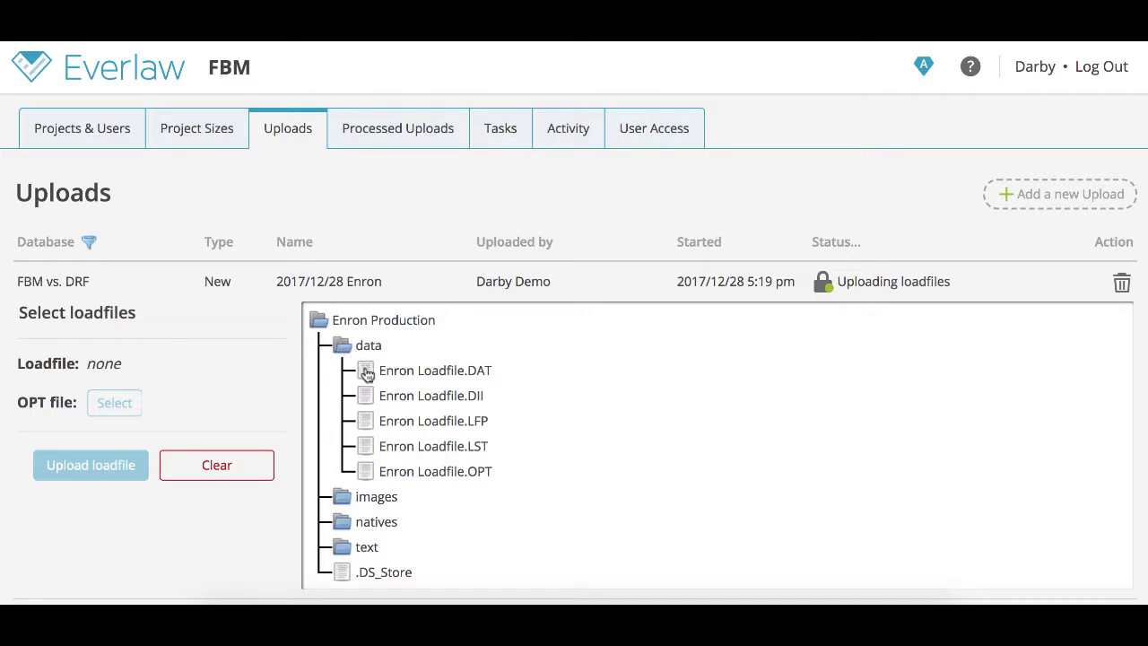
{"action": "left_click", "coordinate": [367, 374]}
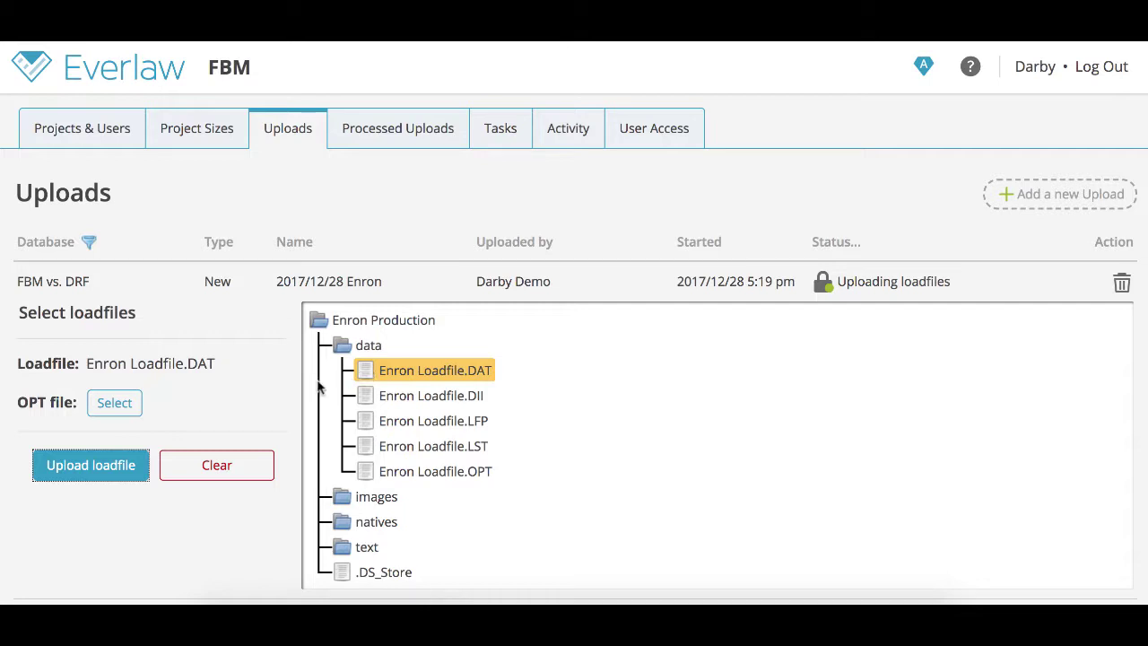
{"action": "left_click", "coordinate": [108, 465]}
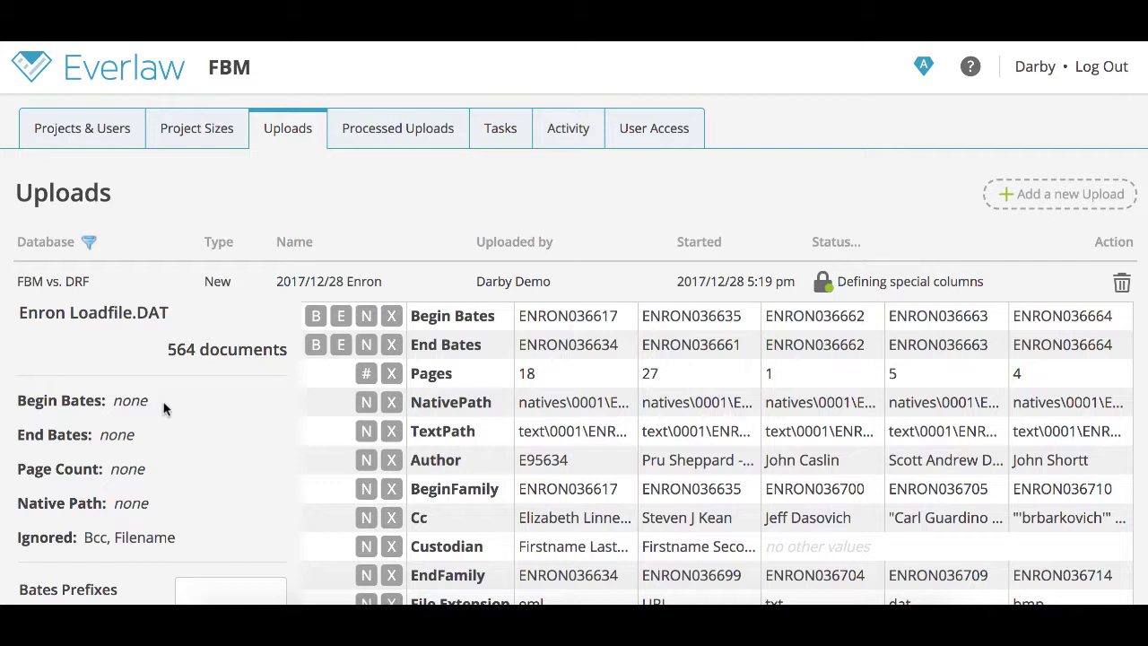
Assign the Begin Bates, End Bates, Pages and NativePath columns as begin Bates, end Bates, page count and native path
{"action": "left_click", "coordinate": [315, 317]}
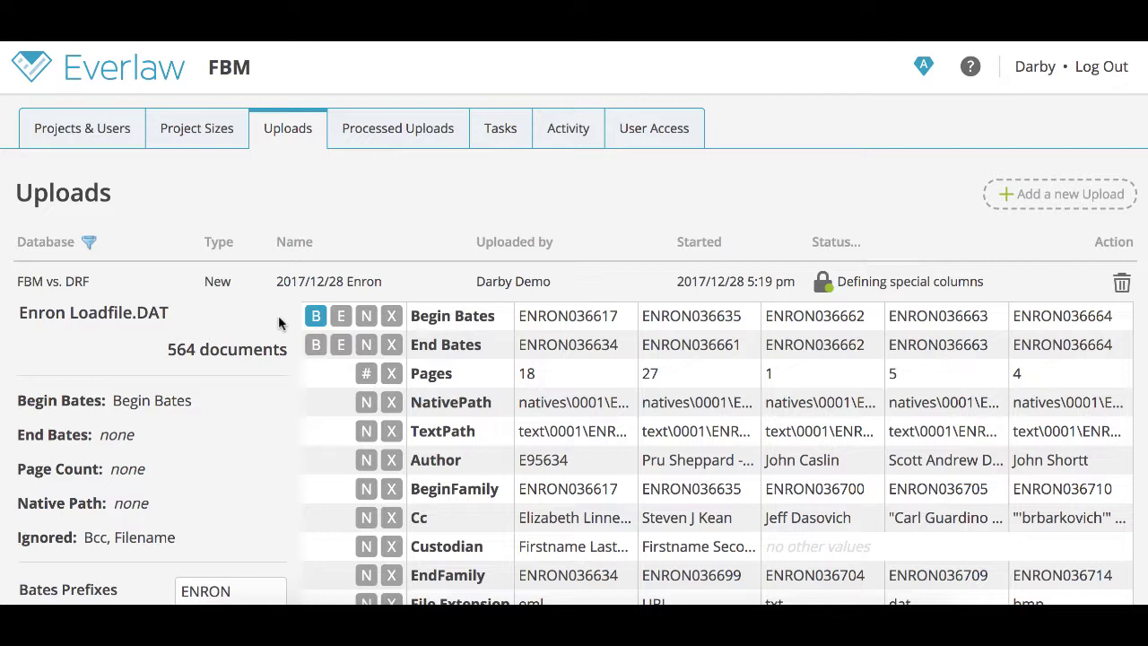
{"action": "left_click", "coordinate": [342, 346]}
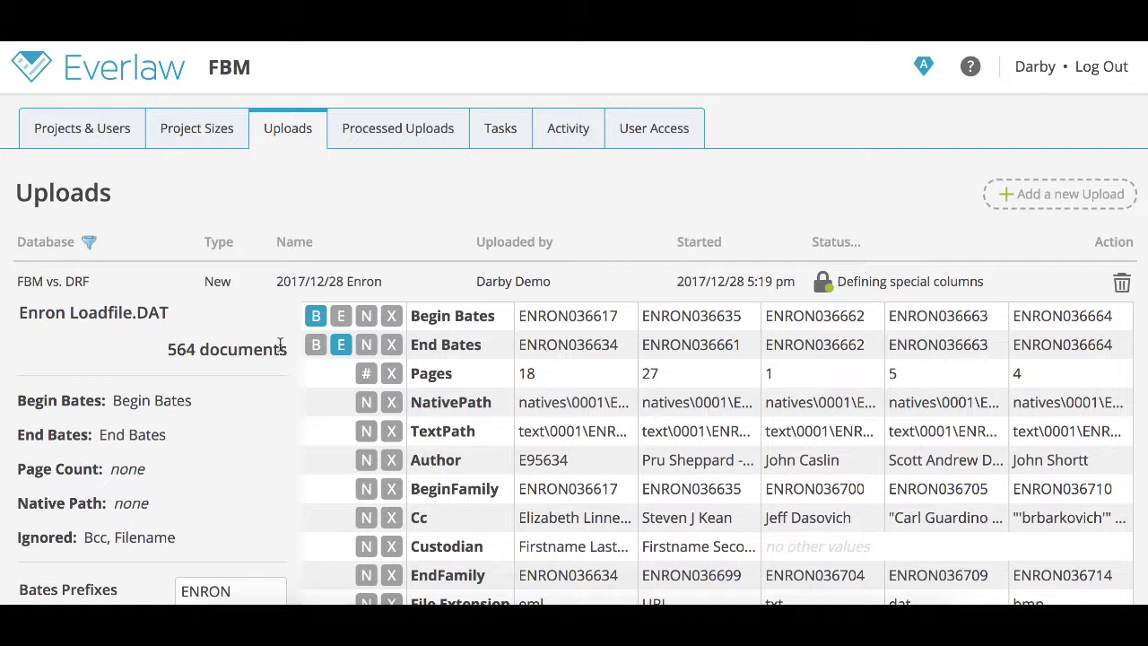
{"action": "left_click", "coordinate": [366, 374]}
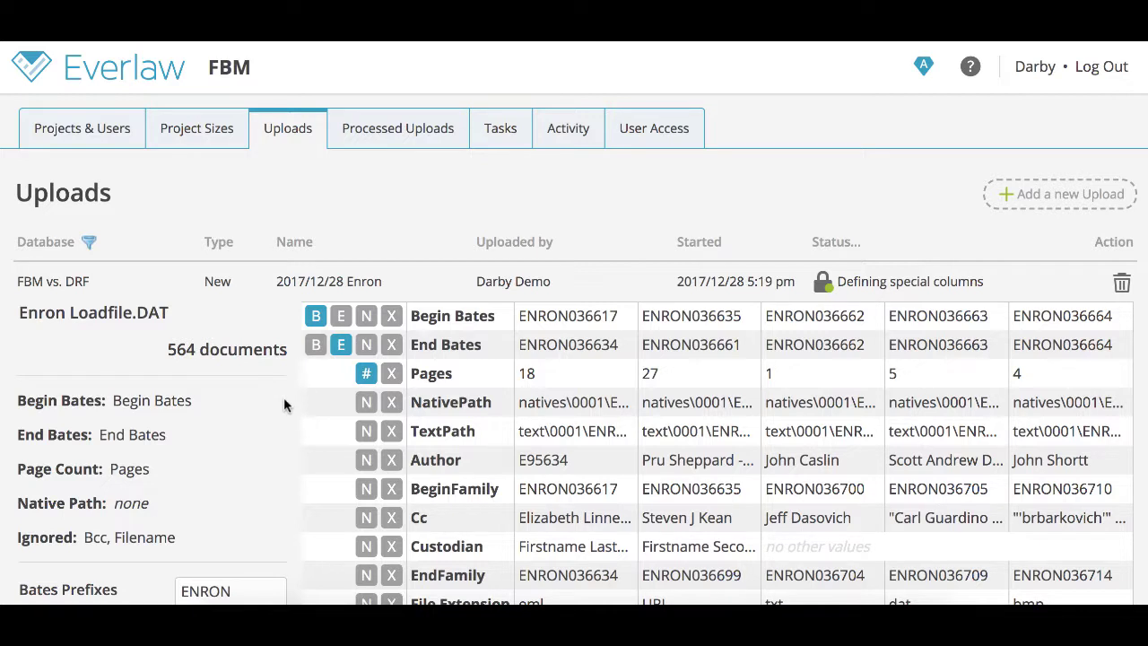
{"action": "left_click", "coordinate": [365, 402]}
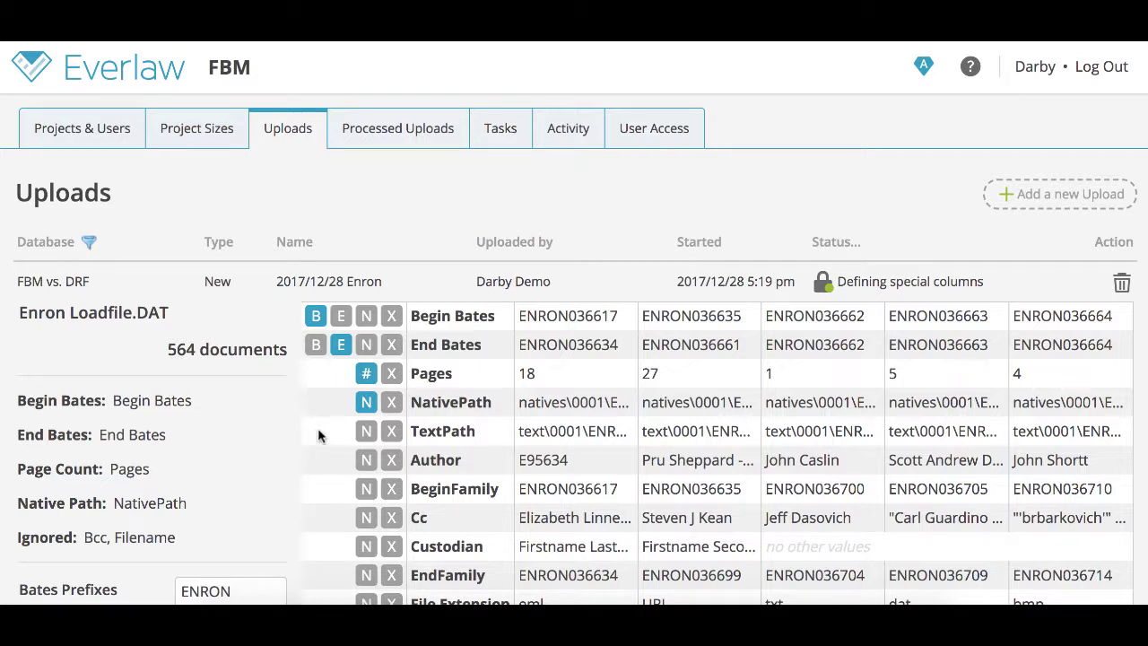
Ignore the TextPath column and accept the selected special columns
{"action": "mouse_move", "coordinate": [434, 428]}
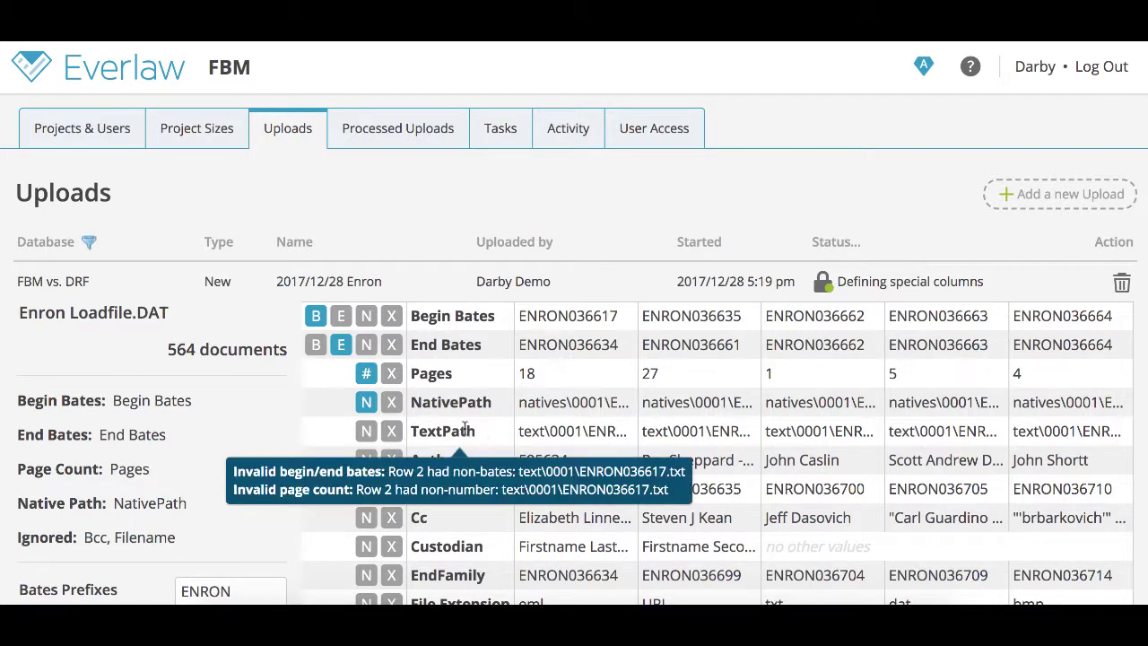
{"action": "left_click", "coordinate": [392, 432]}
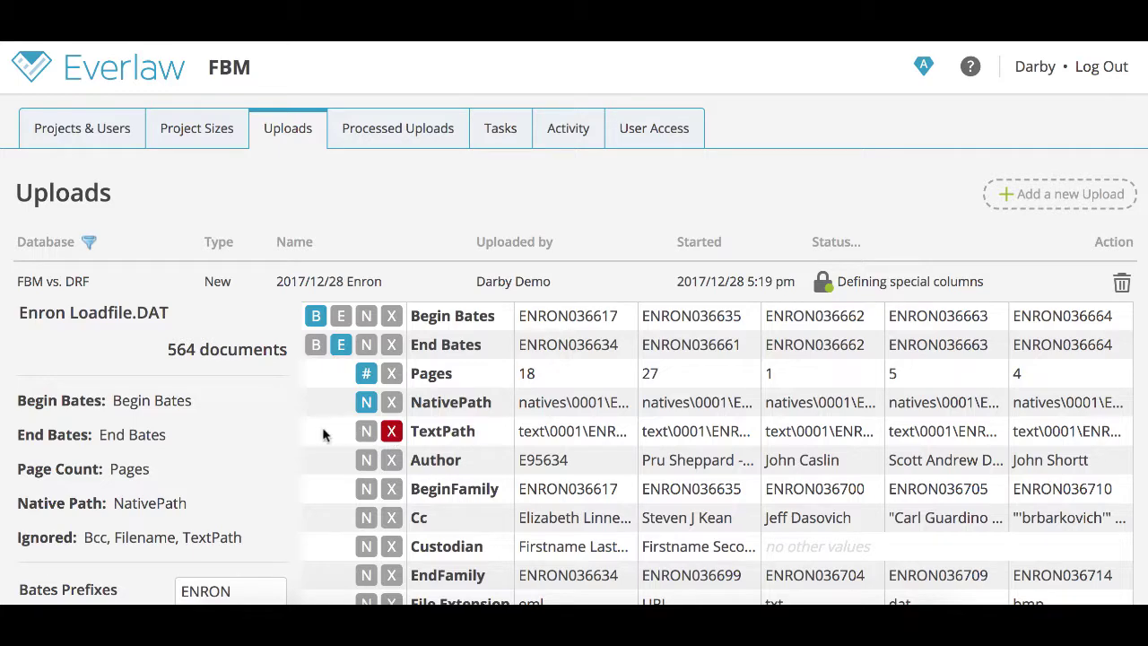
{"action": "scroll", "coordinate": [278, 428], "scroll_direction": "down", "scroll_amount": 4}
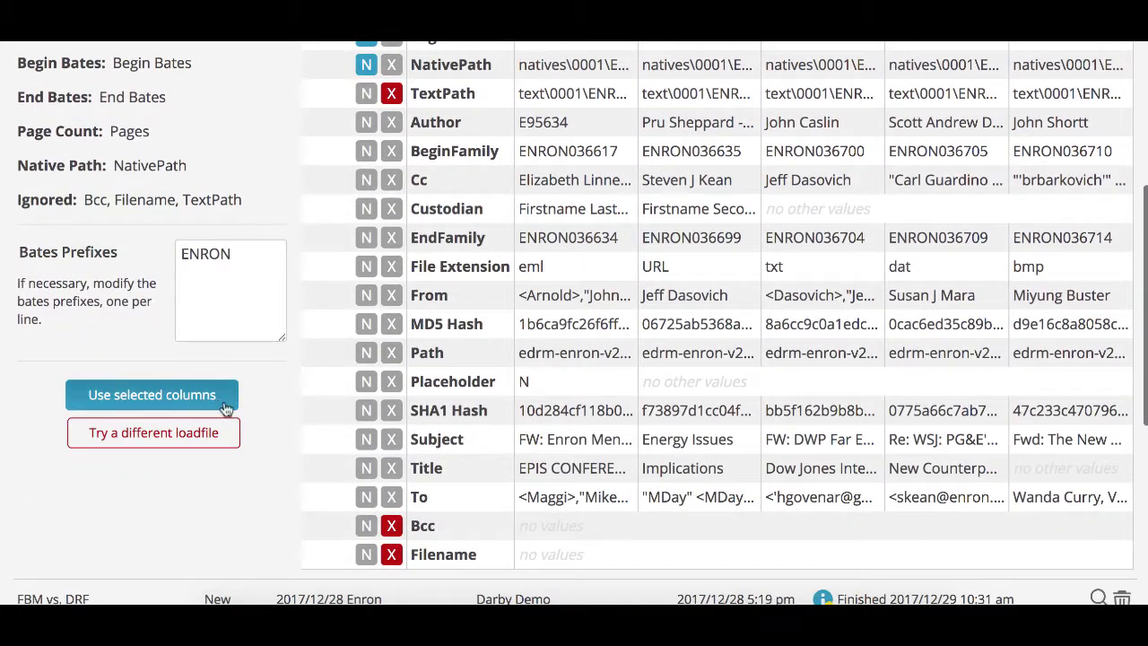
{"action": "left_click", "coordinate": [205, 400]}
Set the ATTACHCOUNT metadata column's type to Number and proceed past the Type stage
{"action": "scroll", "coordinate": [158, 377], "scroll_direction": "down", "scroll_amount": 3}
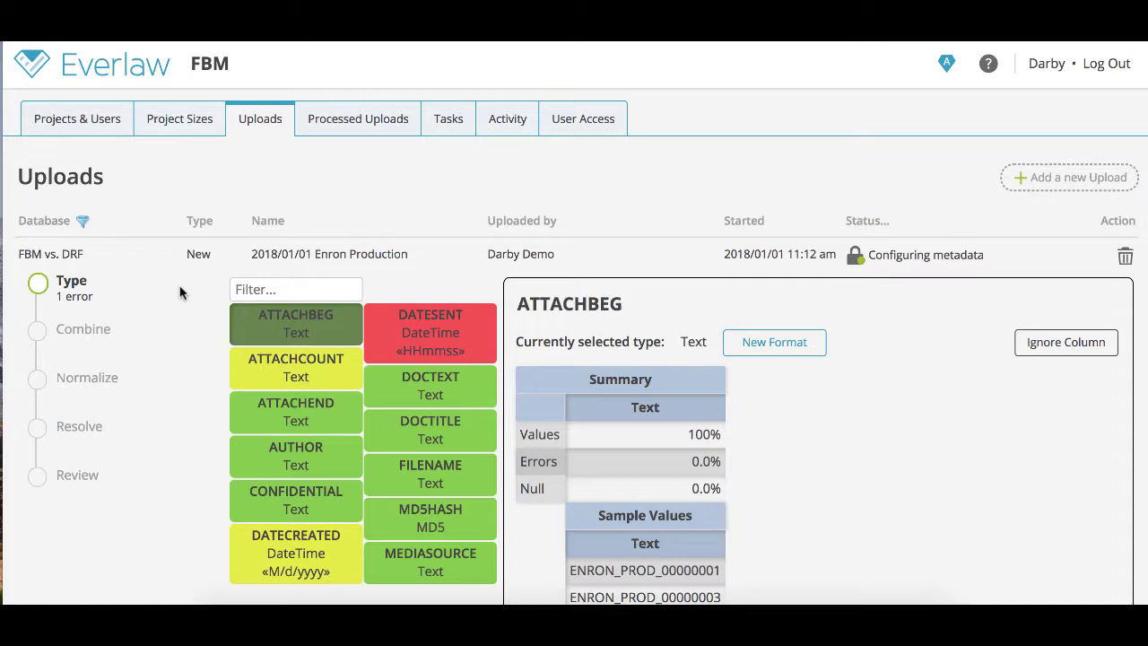
{"action": "scroll", "coordinate": [180, 292], "scroll_direction": "down", "scroll_amount": 3}
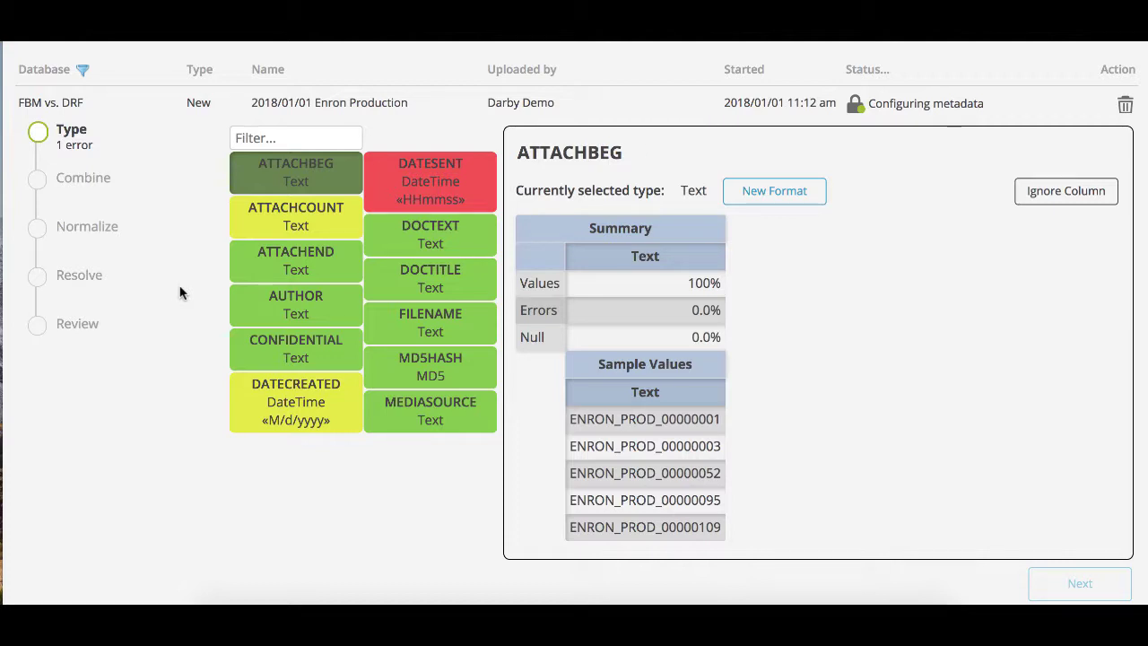
{"action": "left_click", "coordinate": [260, 225]}
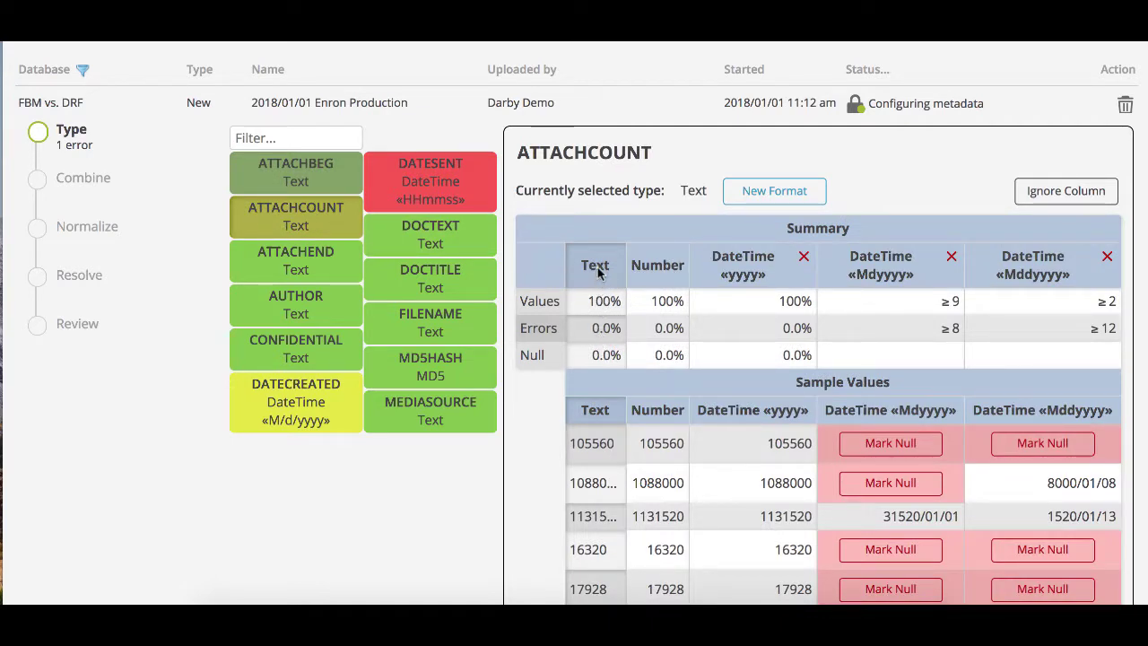
{"action": "left_click", "coordinate": [663, 265]}
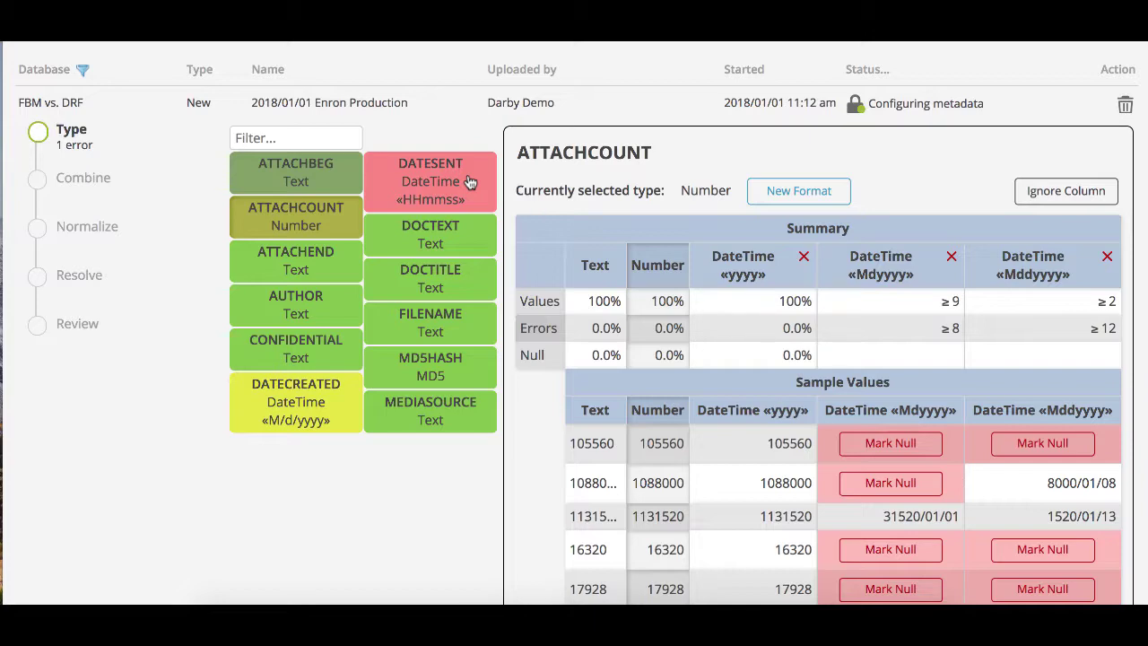
{"action": "scroll", "coordinate": [618, 368], "scroll_direction": "down", "scroll_amount": 5}
{"action": "scroll", "coordinate": [618, 368], "scroll_direction": "down", "scroll_amount": 5}
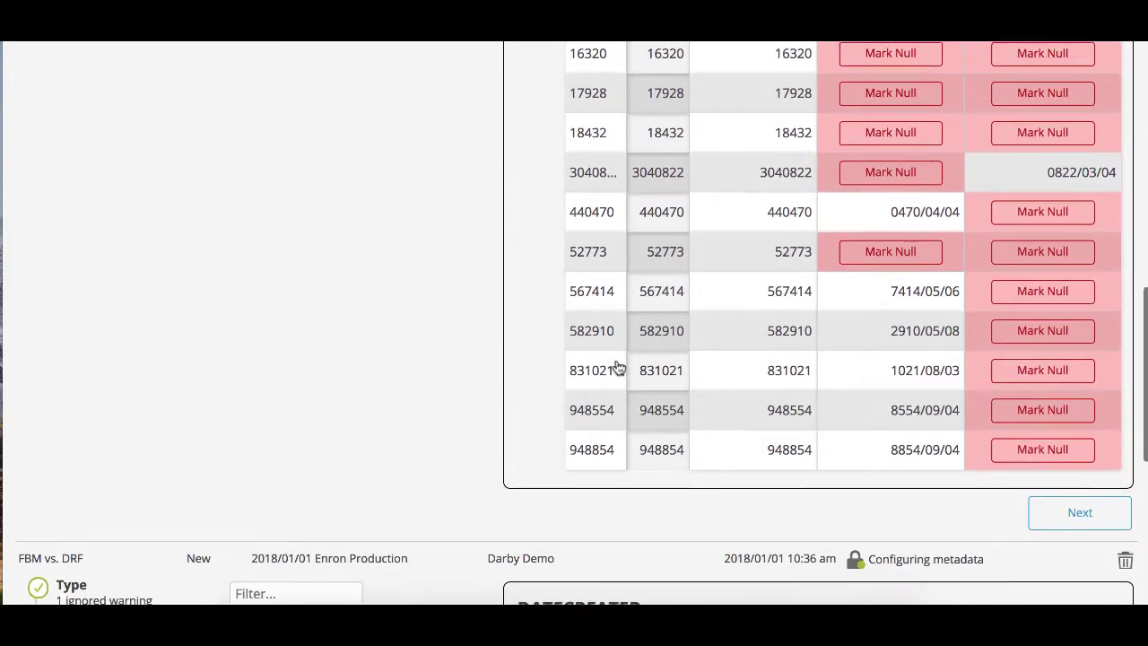
{"action": "scroll", "coordinate": [617, 367], "scroll_direction": "down", "scroll_amount": 1}
{"action": "left_click", "coordinate": [1056, 501]}
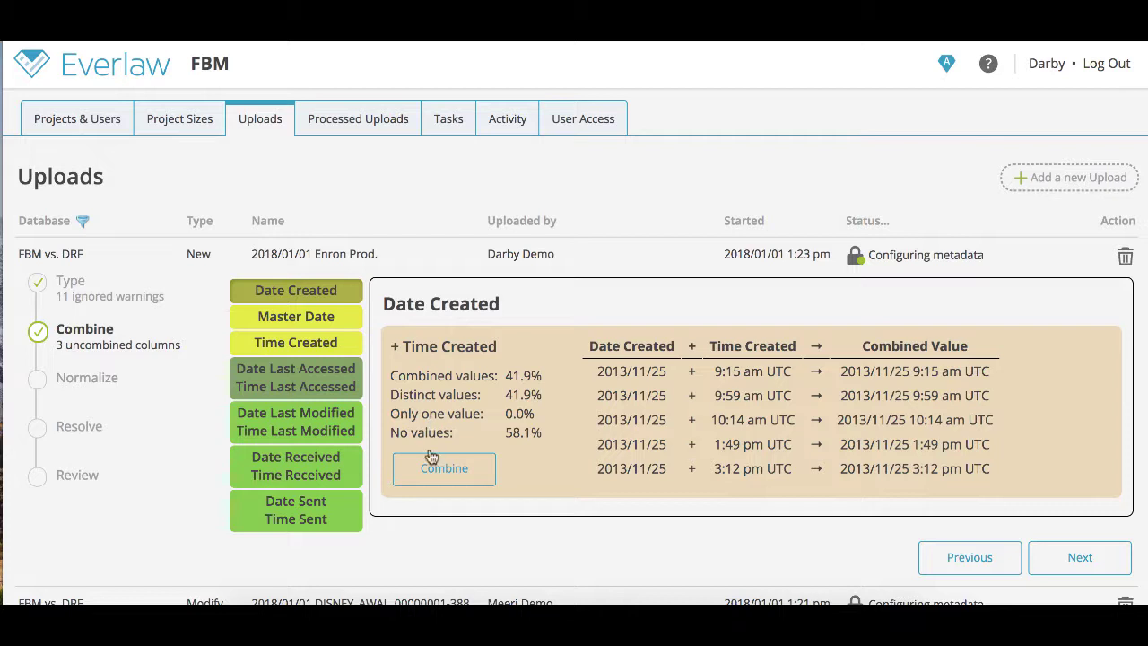
Combine Date Created with Time Created, leave Master Date uncombined, and proceed to the Normalize stage
{"action": "left_click", "coordinate": [430, 473]}
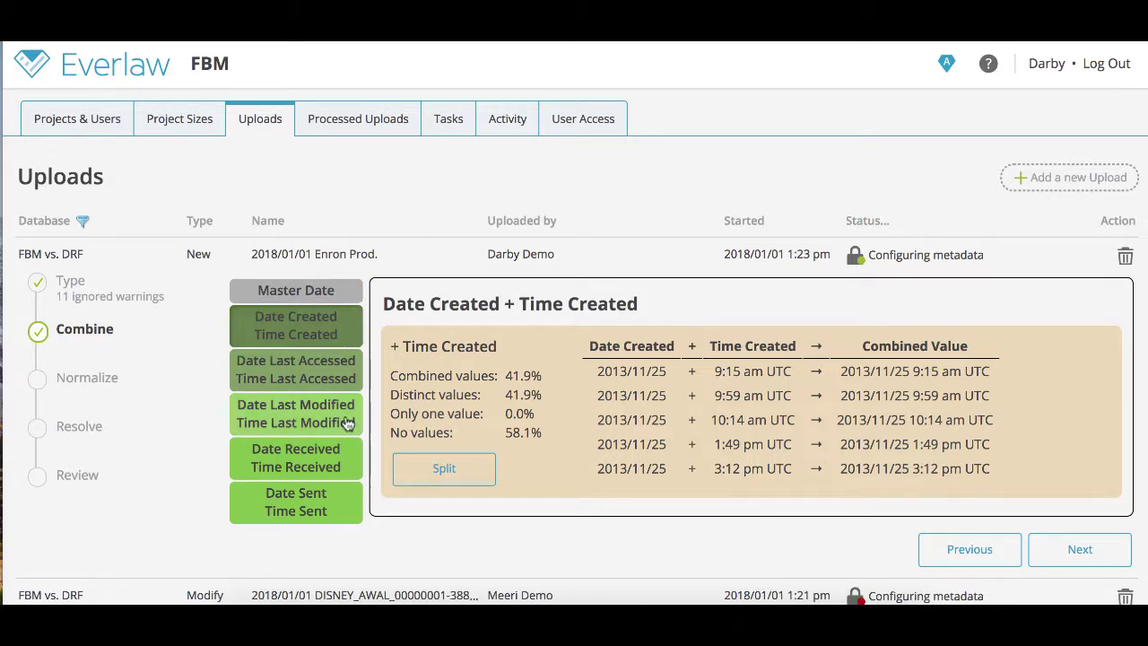
{"action": "left_click", "coordinate": [448, 474]}
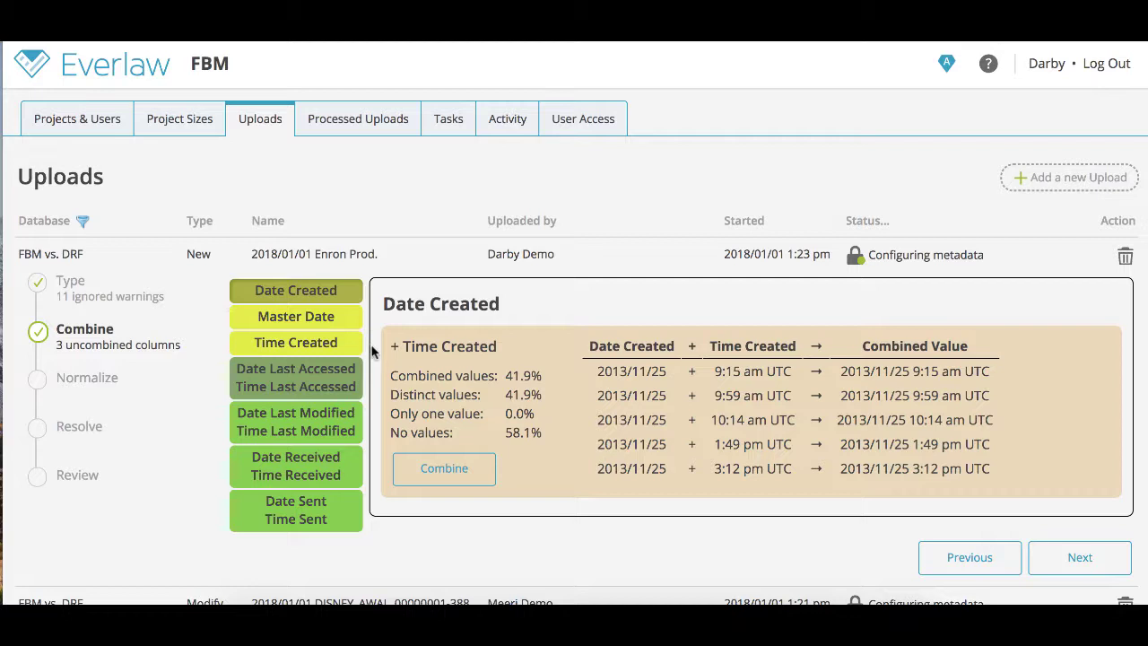
{"action": "left_click", "coordinate": [438, 478]}
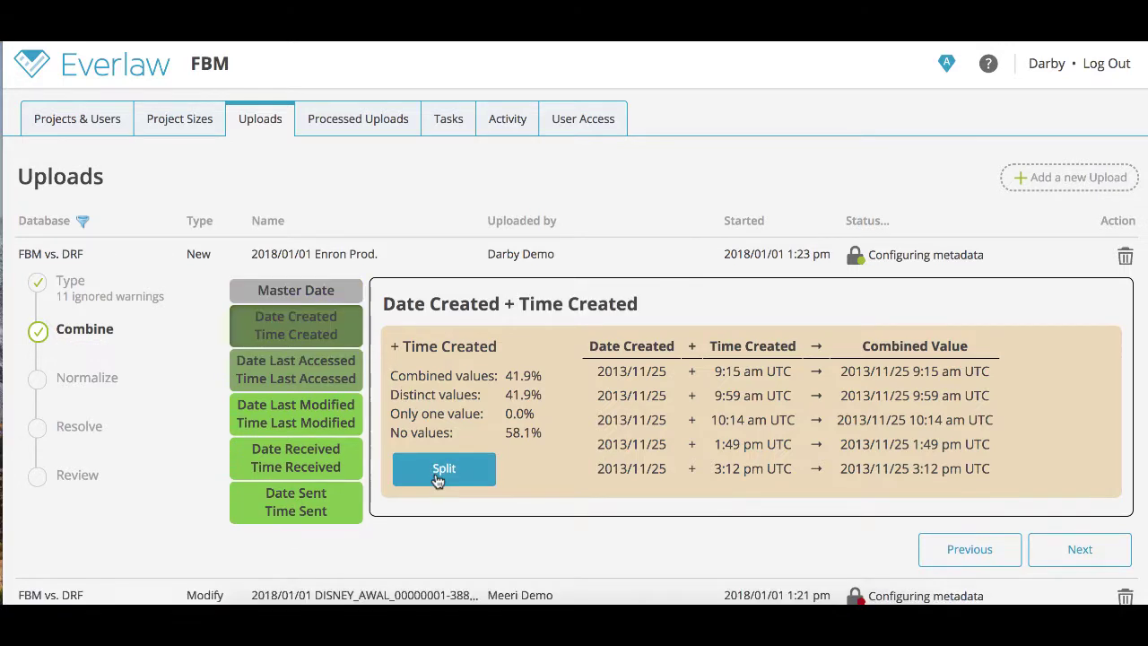
{"action": "left_click", "coordinate": [329, 289]}
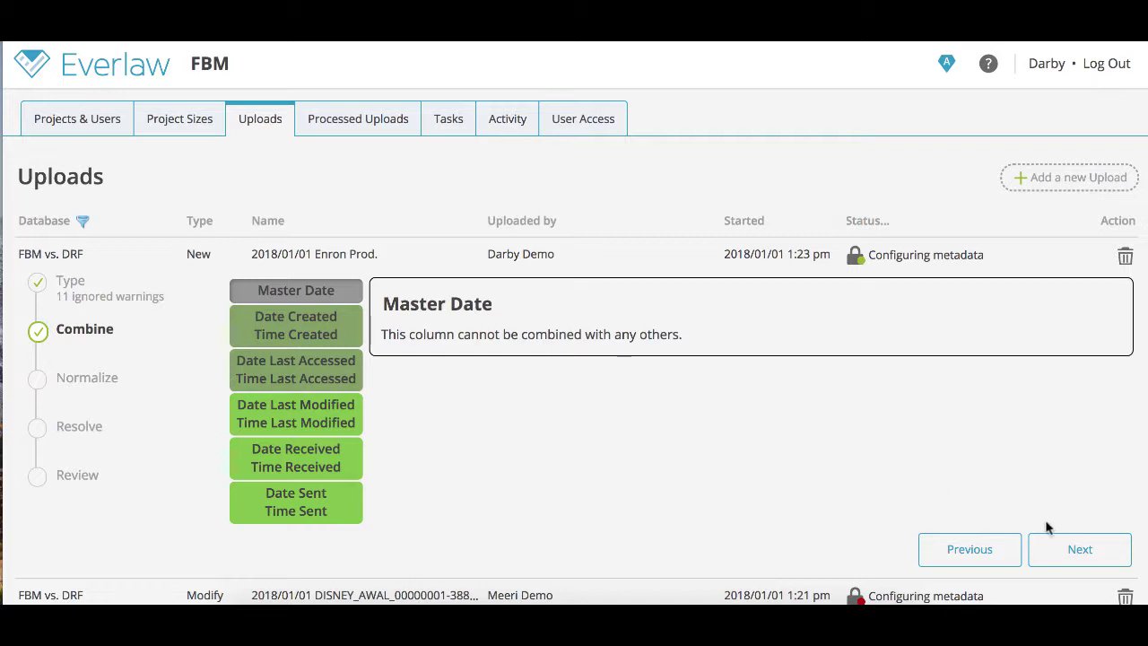
{"action": "left_click", "coordinate": [1076, 553]}
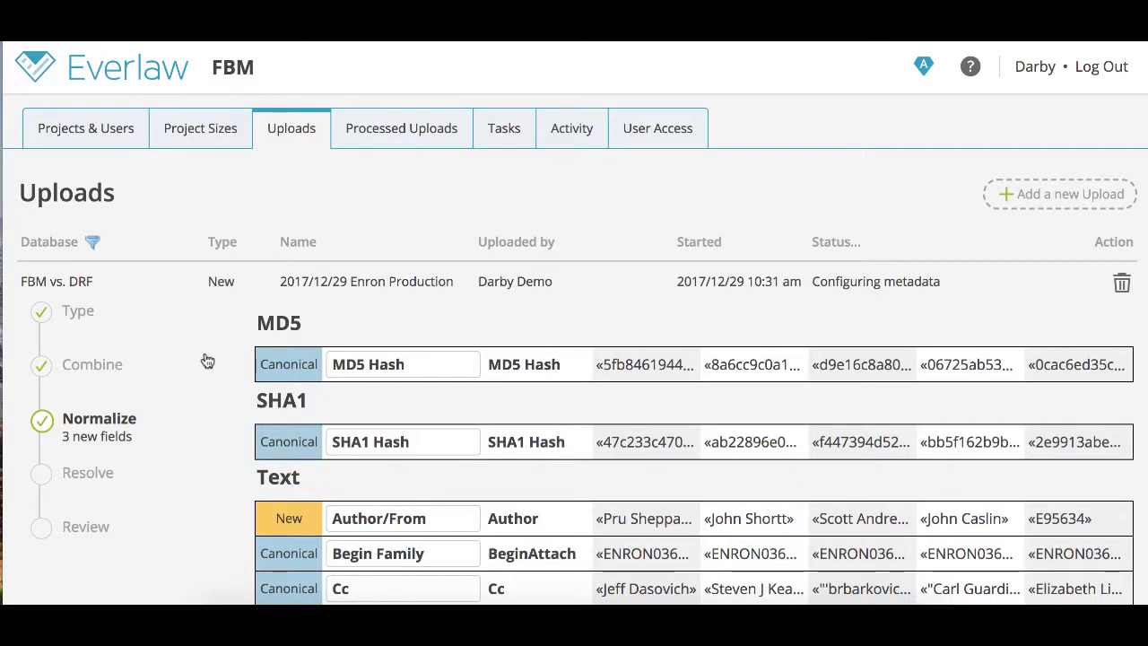
Map the Author column to the canonical Author field instead of Author/From
{"action": "scroll", "coordinate": [207, 360], "scroll_direction": "down", "scroll_amount": 5}
{"action": "scroll", "coordinate": [207, 361], "scroll_direction": "down", "scroll_amount": 2}
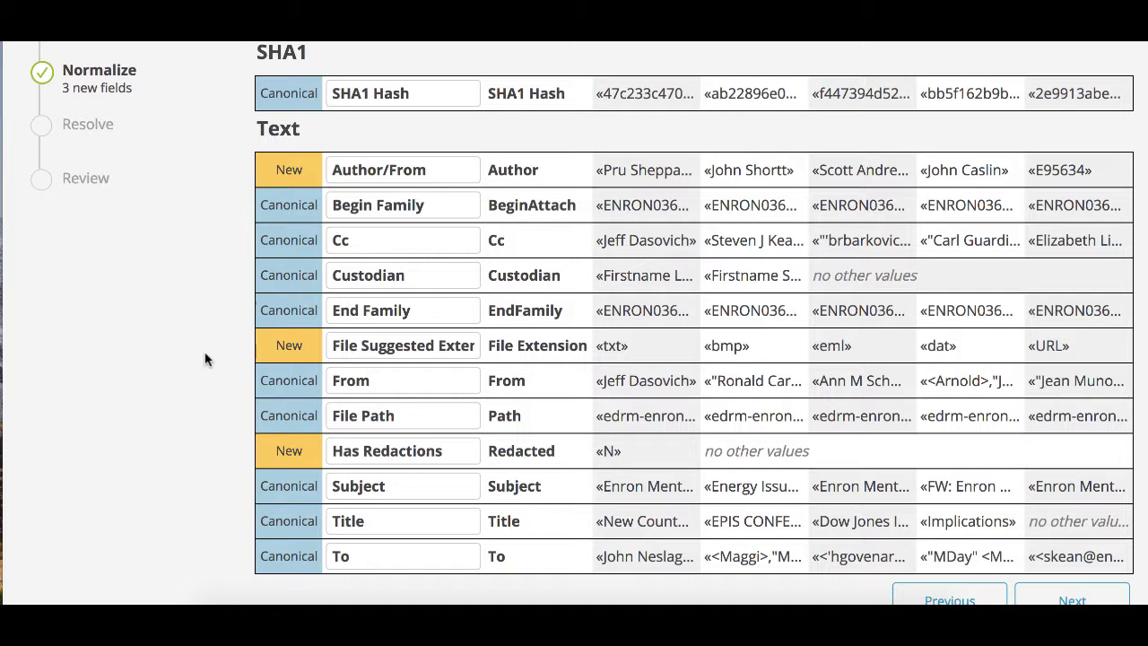
{"action": "left_click", "coordinate": [390, 169]}
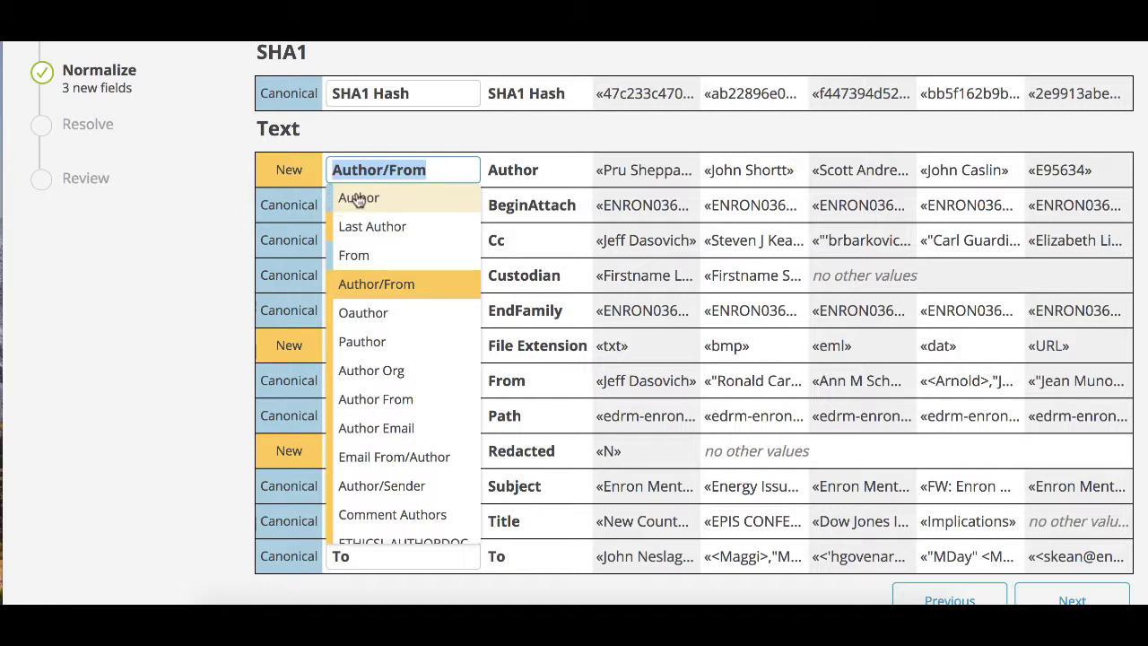
{"action": "left_click", "coordinate": [405, 199]}
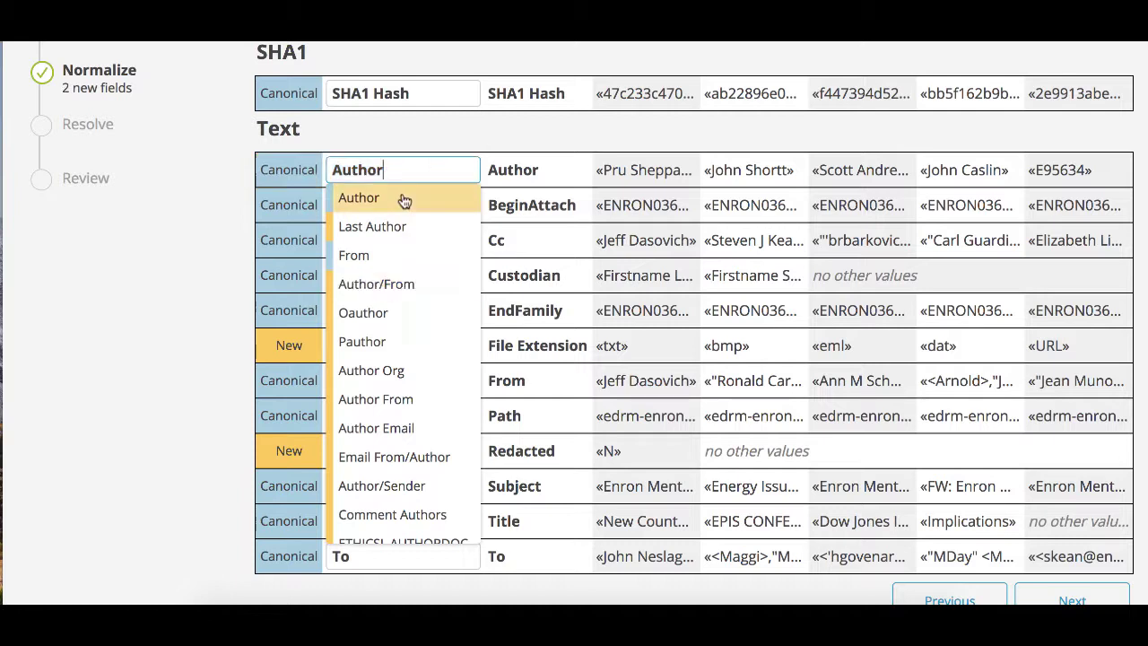
{"action": "left_click", "coordinate": [221, 180]}
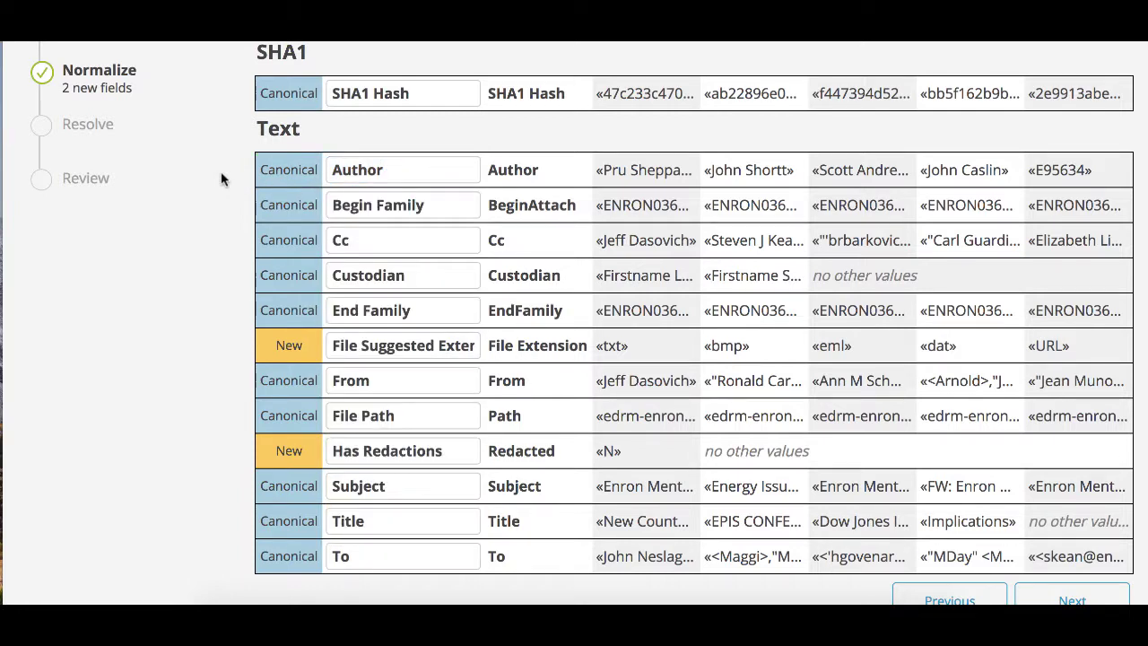
Map the File Extension column to the File Extension field instead of File Suggested Extension
{"action": "left_click", "coordinate": [359, 344]}
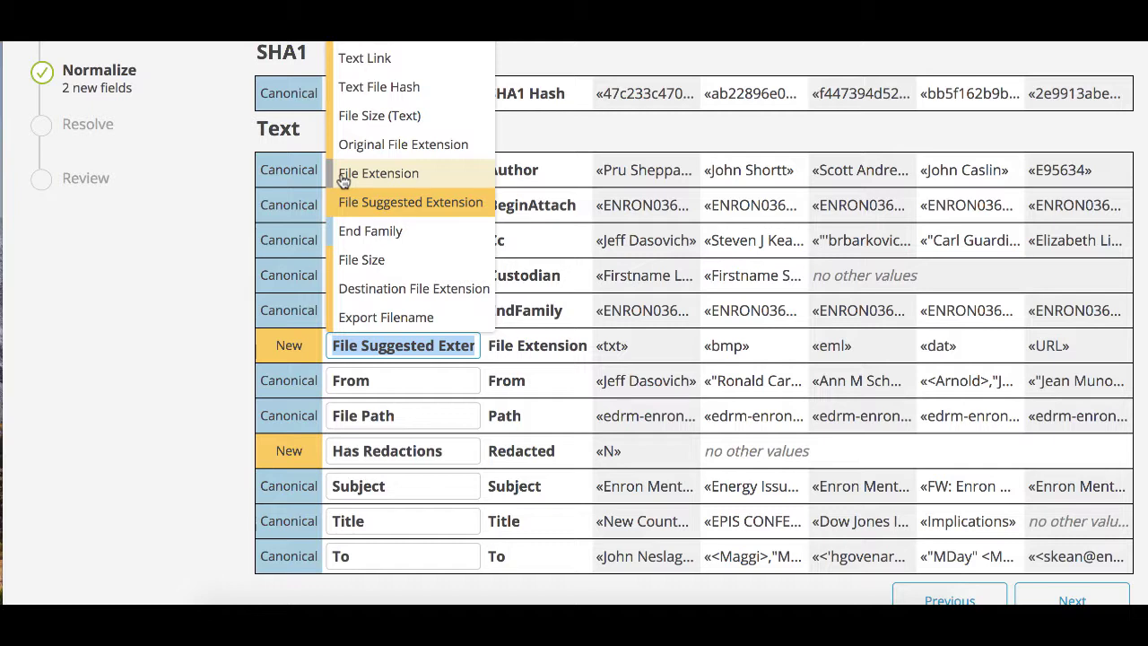
{"action": "left_click", "coordinate": [346, 176]}
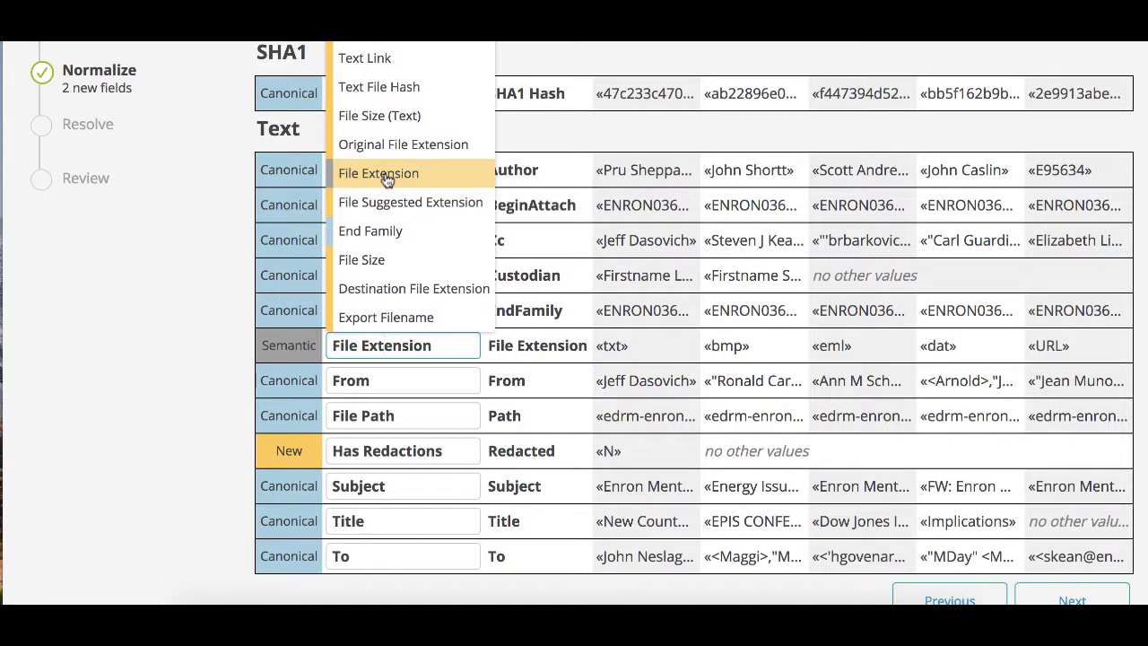
{"action": "left_click", "coordinate": [209, 357]}
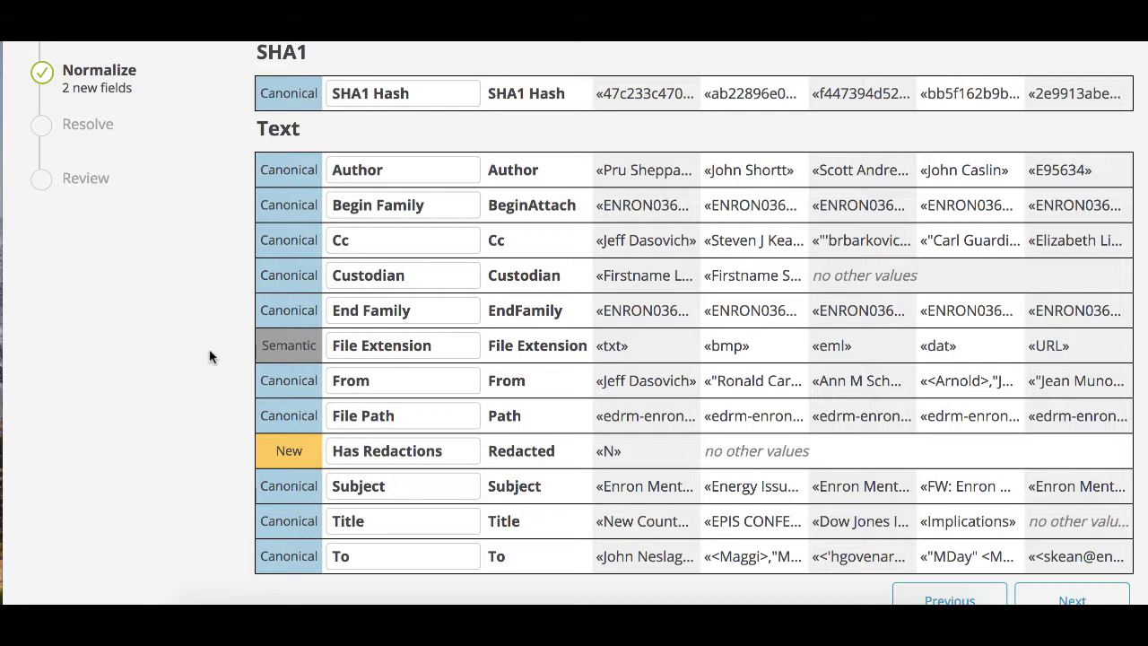
{"action": "scroll", "coordinate": [209, 357], "scroll_direction": "down", "scroll_amount": 1}
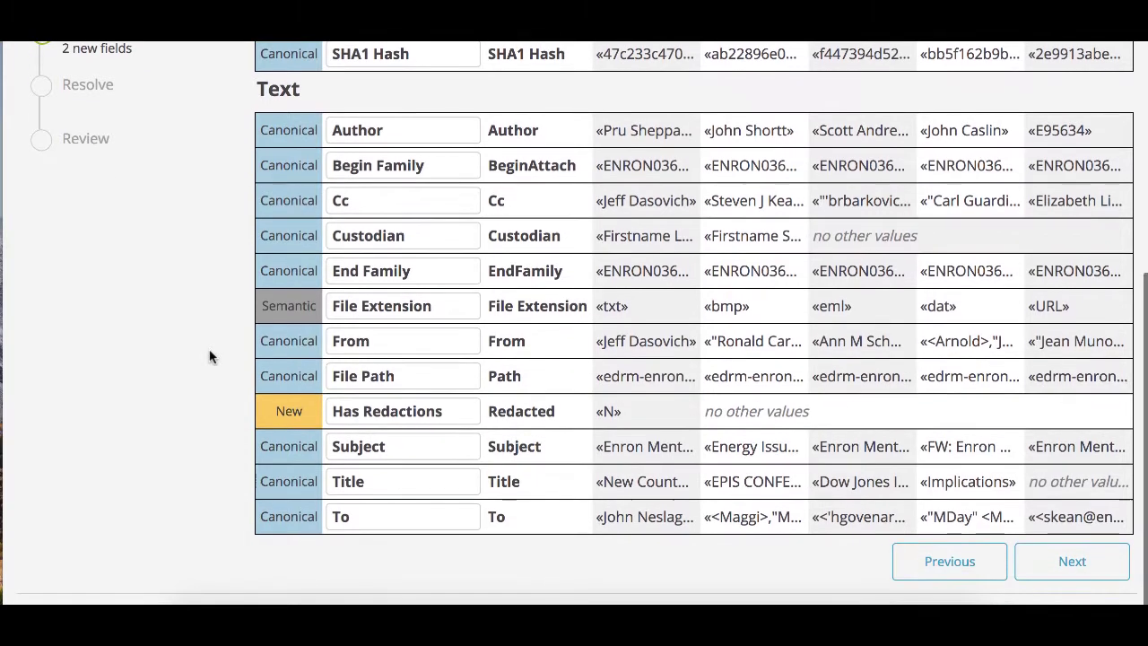
Map the Redacted column to the Redacted field, keep BeginAttach mapped to Begin Family, and proceed to the Resolve stage
{"action": "left_click", "coordinate": [348, 422]}
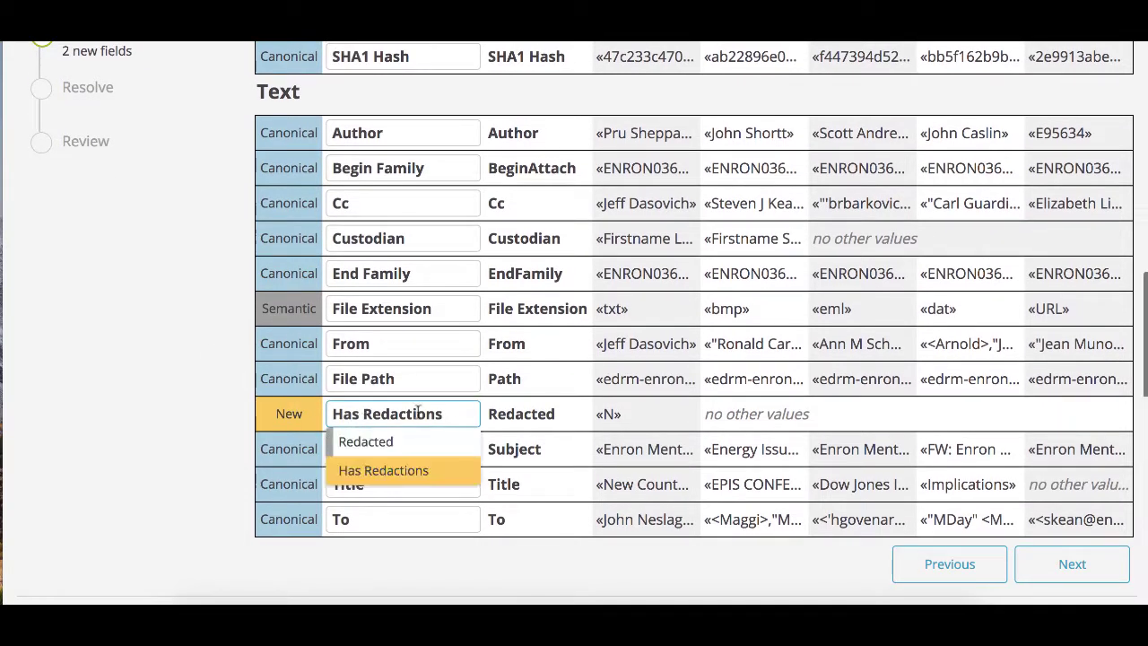
{"action": "left_click", "coordinate": [380, 443]}
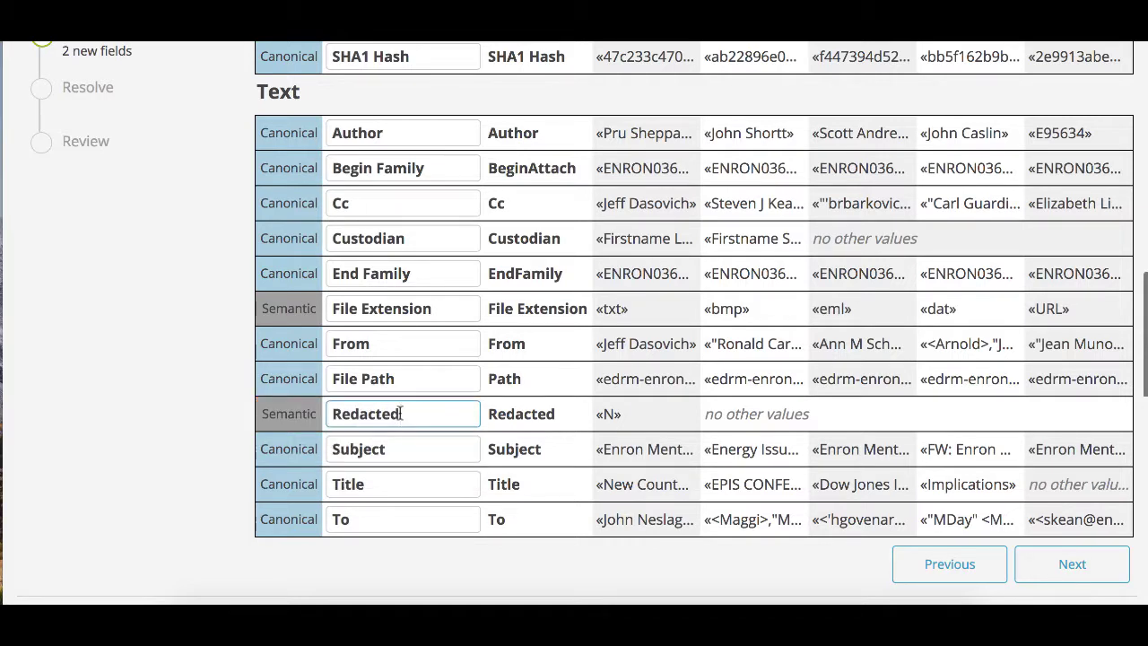
{"action": "left_click", "coordinate": [402, 168]}
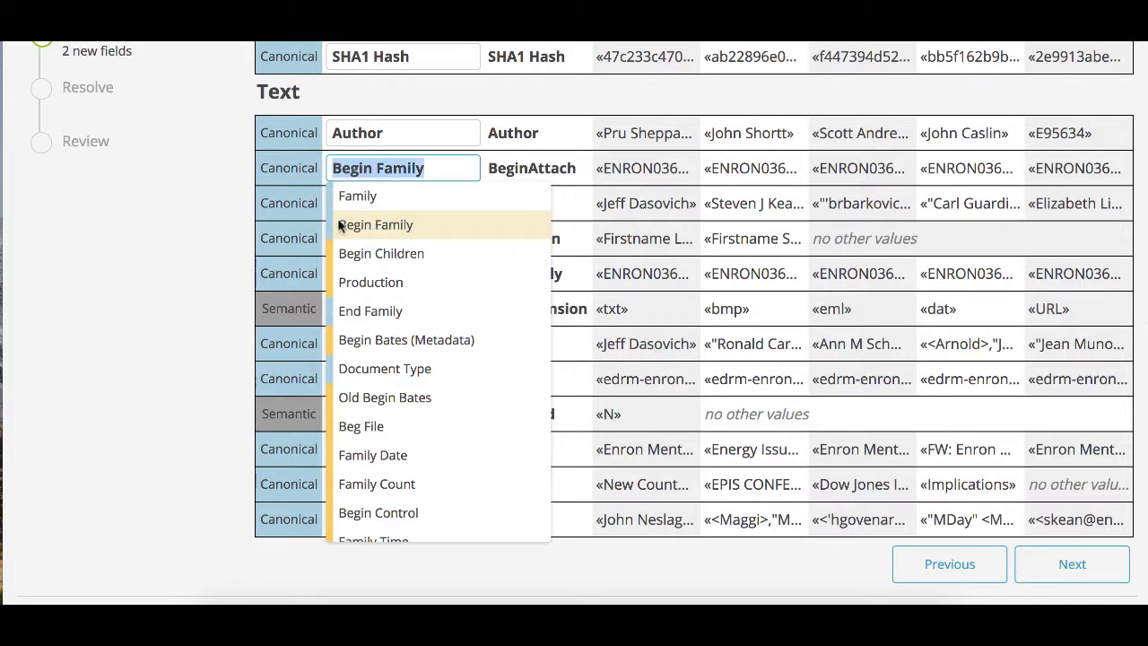
{"action": "left_click", "coordinate": [215, 187]}
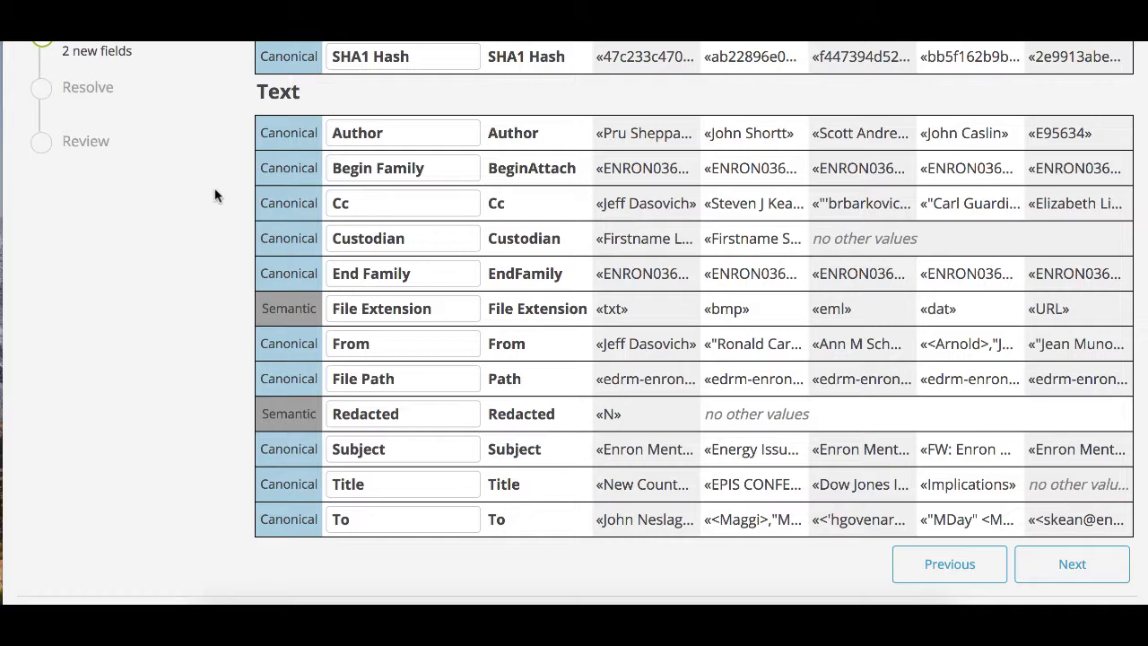
{"action": "left_click", "coordinate": [1067, 565]}
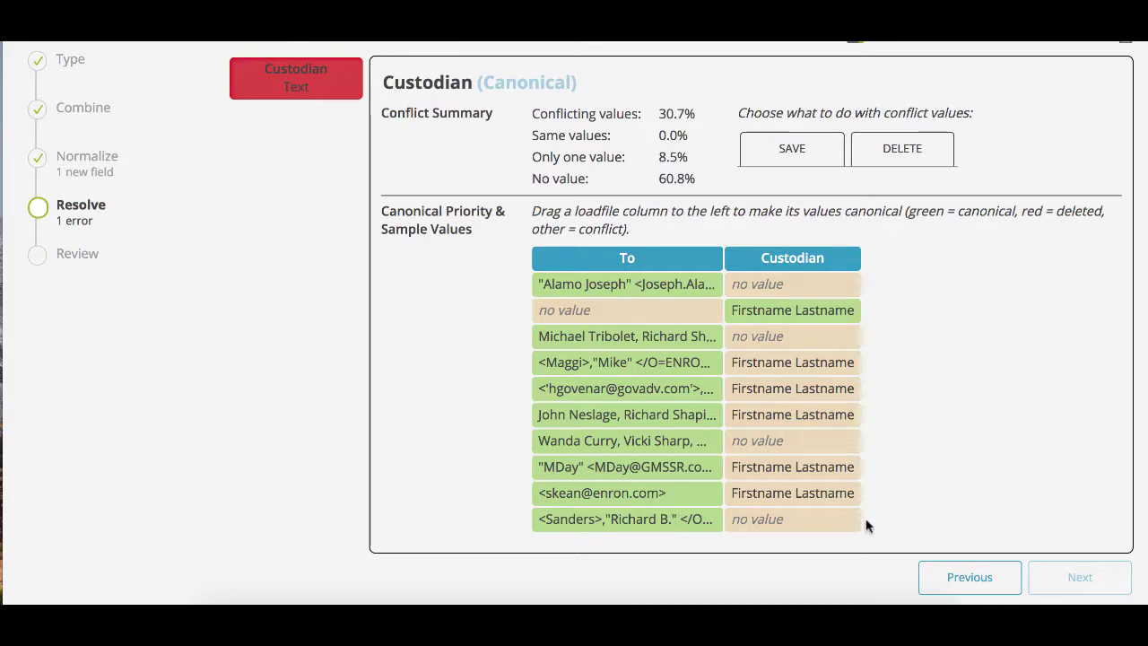
Return to the Normalize stage and remap the To column so it no longer shares the Custodian field
{"action": "left_click", "coordinate": [953, 579]}
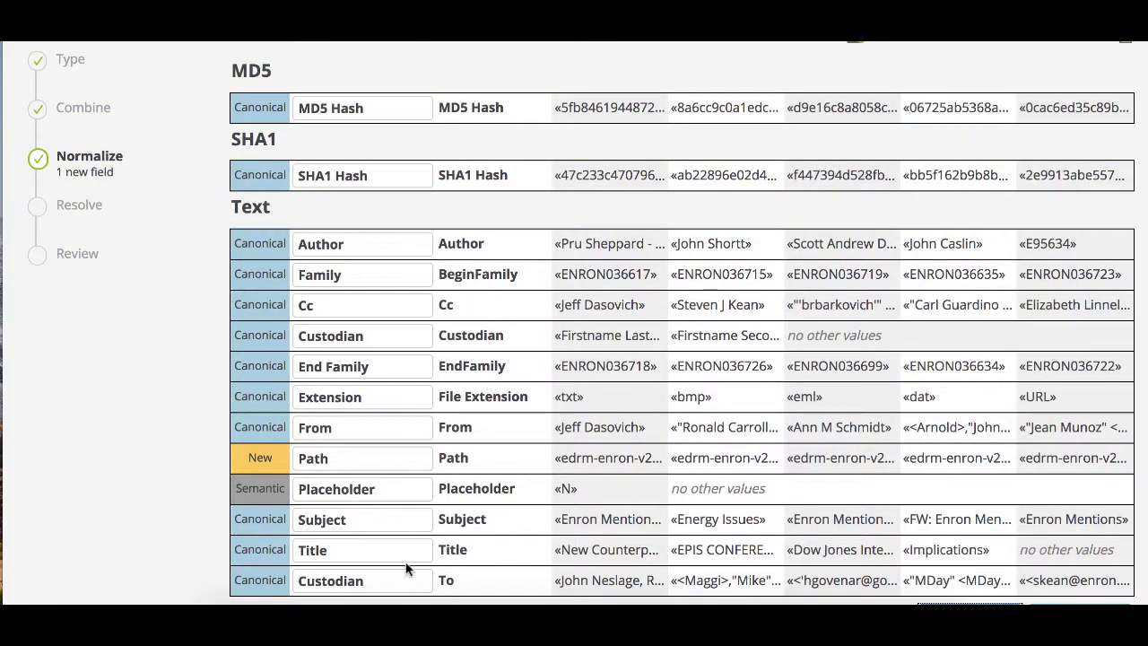
{"action": "left_click", "coordinate": [377, 580]}
{"action": "scroll", "coordinate": [358, 261], "scroll_direction": "up", "scroll_amount": 1}
{"action": "left_click", "coordinate": [359, 257]}
{"action": "left_click", "coordinate": [171, 439]}
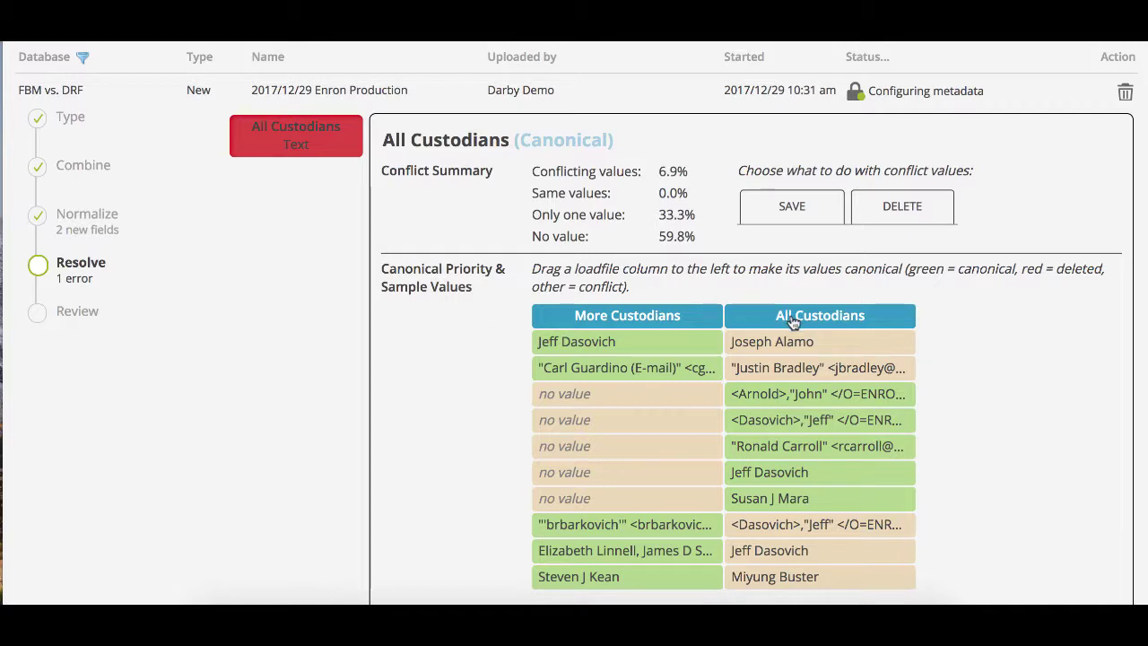
Make the All Custodians loadfile column canonical ahead of More Custodians and choose to save the conflict values
{"action": "left_click_drag", "start_coordinate": [793, 322], "coordinate": [552, 323]}
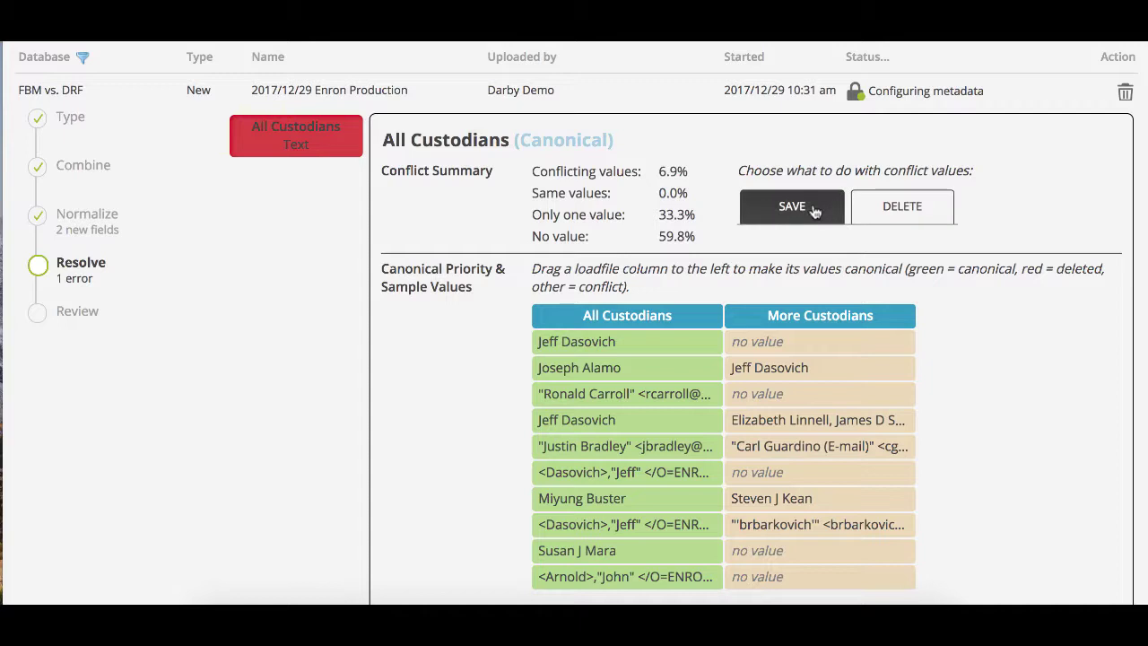
{"action": "left_click", "coordinate": [812, 208]}
Proceed from the Resolve stage to the Review summary and submit the metadata mappings
{"action": "scroll", "coordinate": [997, 363], "scroll_direction": "down", "scroll_amount": 2}
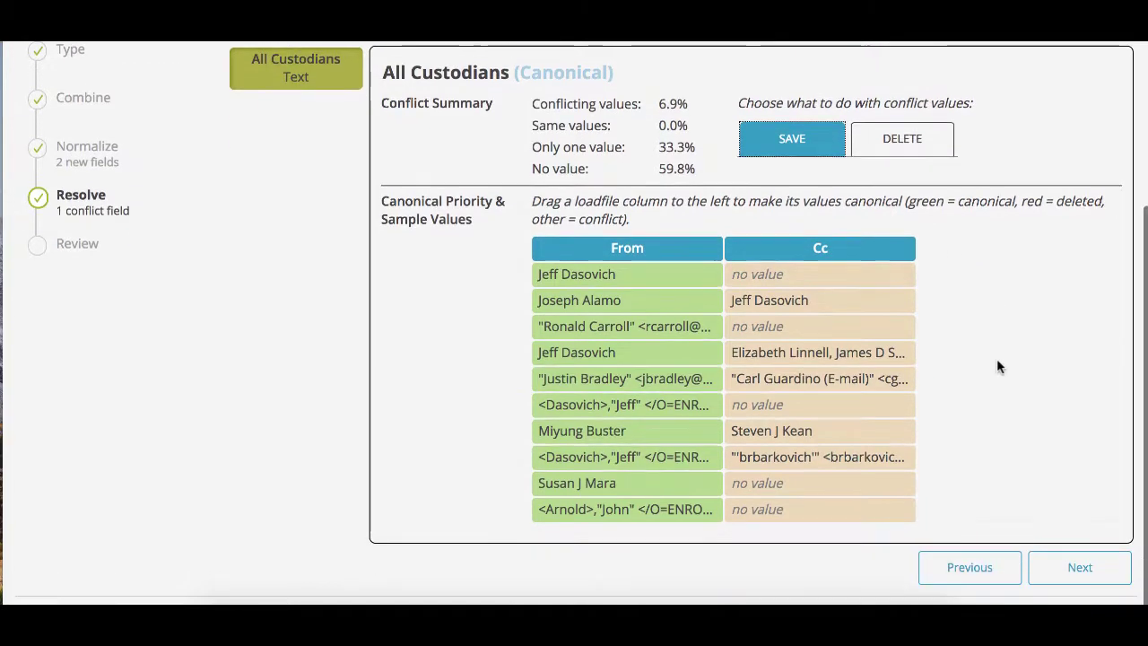
{"action": "left_click", "coordinate": [1069, 571]}
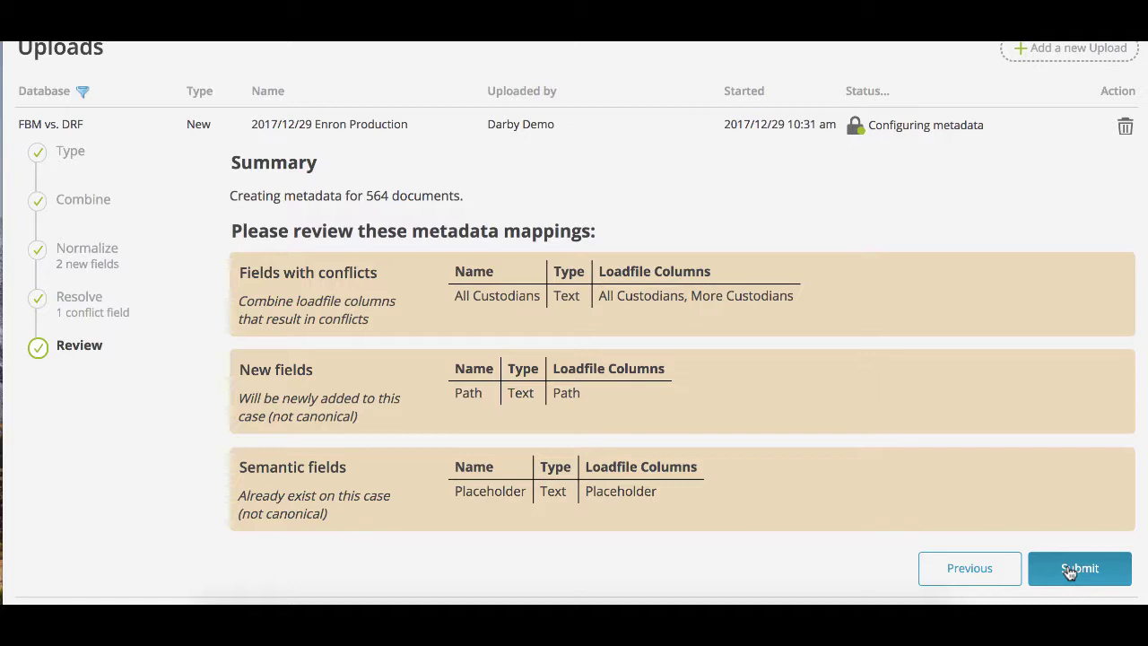
{"action": "left_click", "coordinate": [1070, 572]}
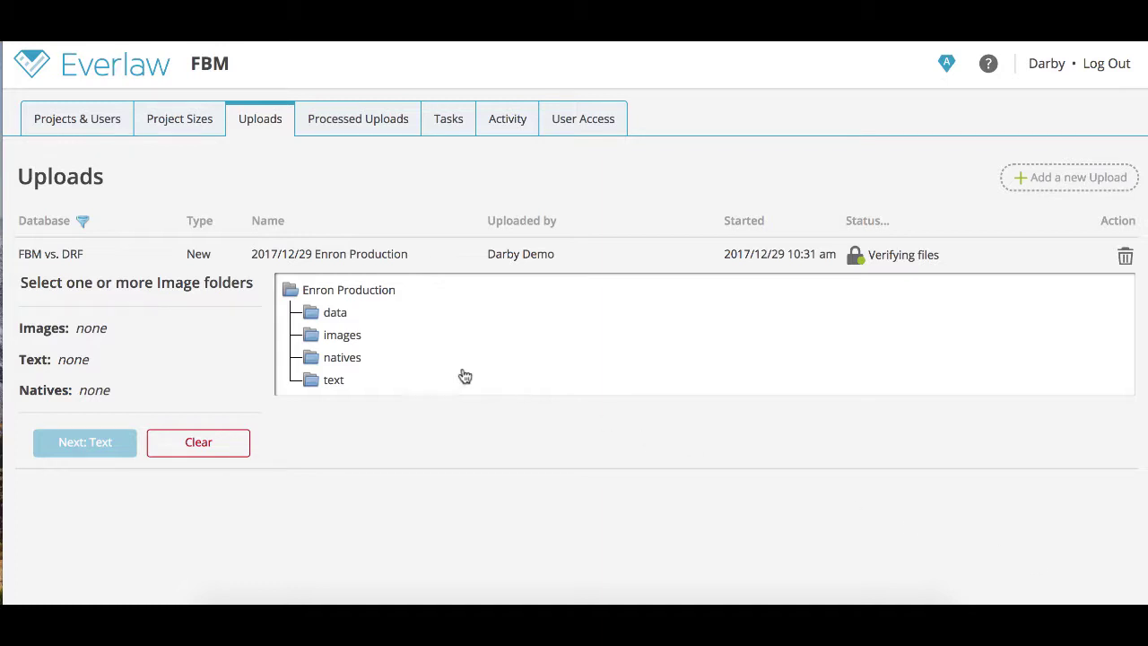
Assign the images, text and natives folders as the Image, Text and Native folders, and verify the files
{"action": "left_click", "coordinate": [345, 335]}
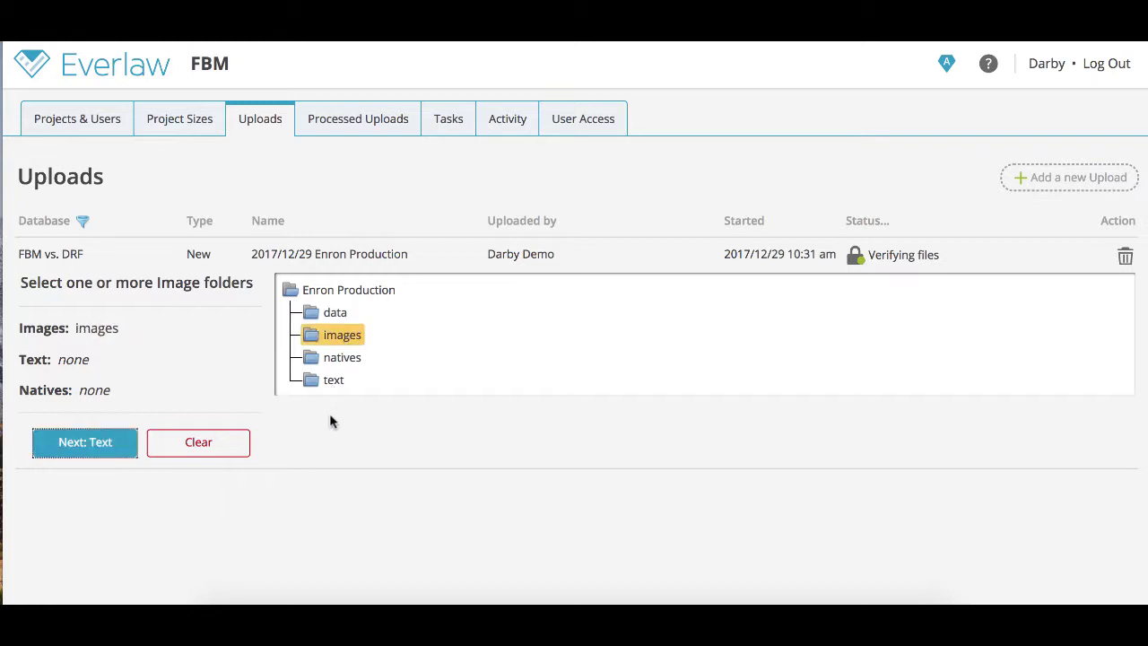
{"action": "left_click", "coordinate": [79, 454]}
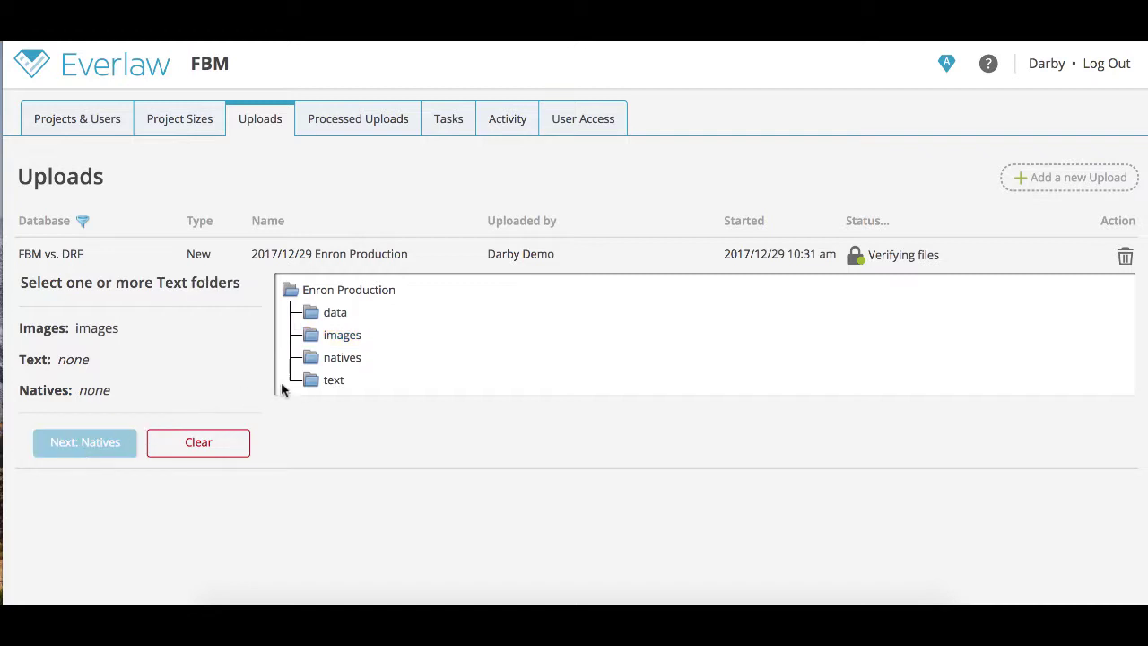
{"action": "left_click", "coordinate": [331, 382]}
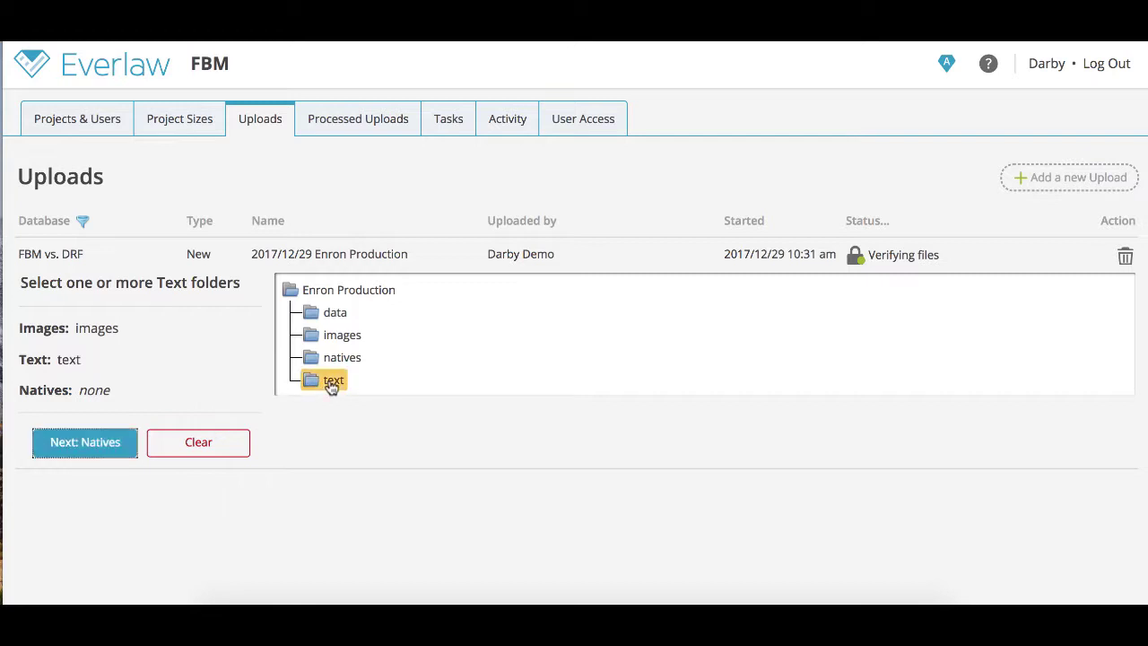
{"action": "left_click", "coordinate": [85, 449]}
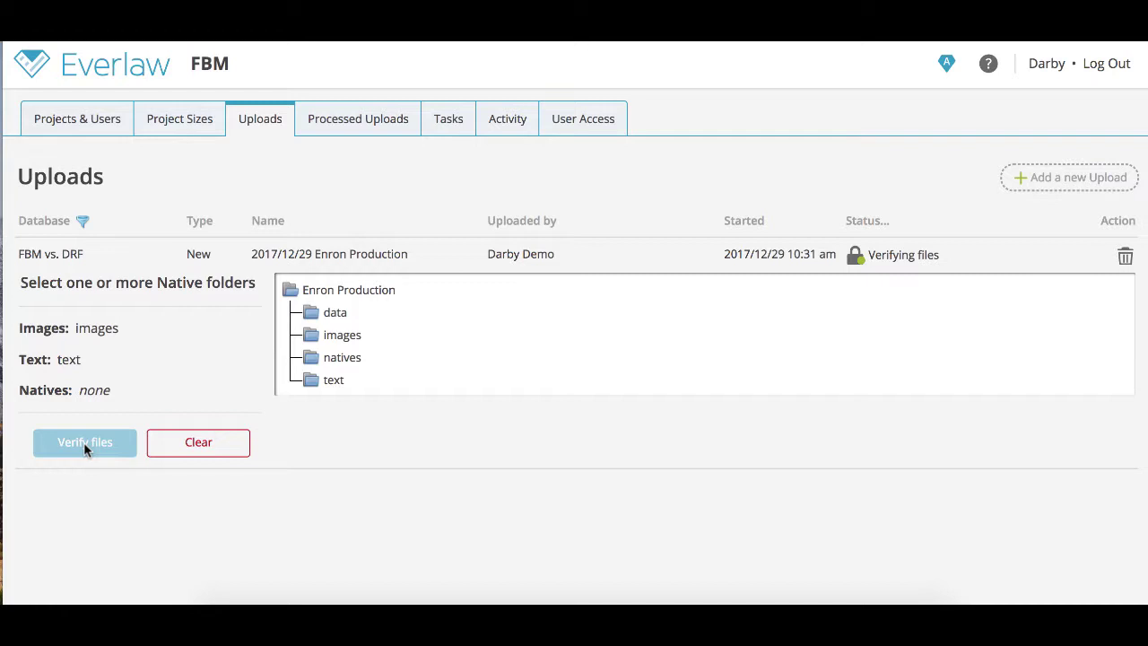
{"action": "left_click", "coordinate": [314, 361]}
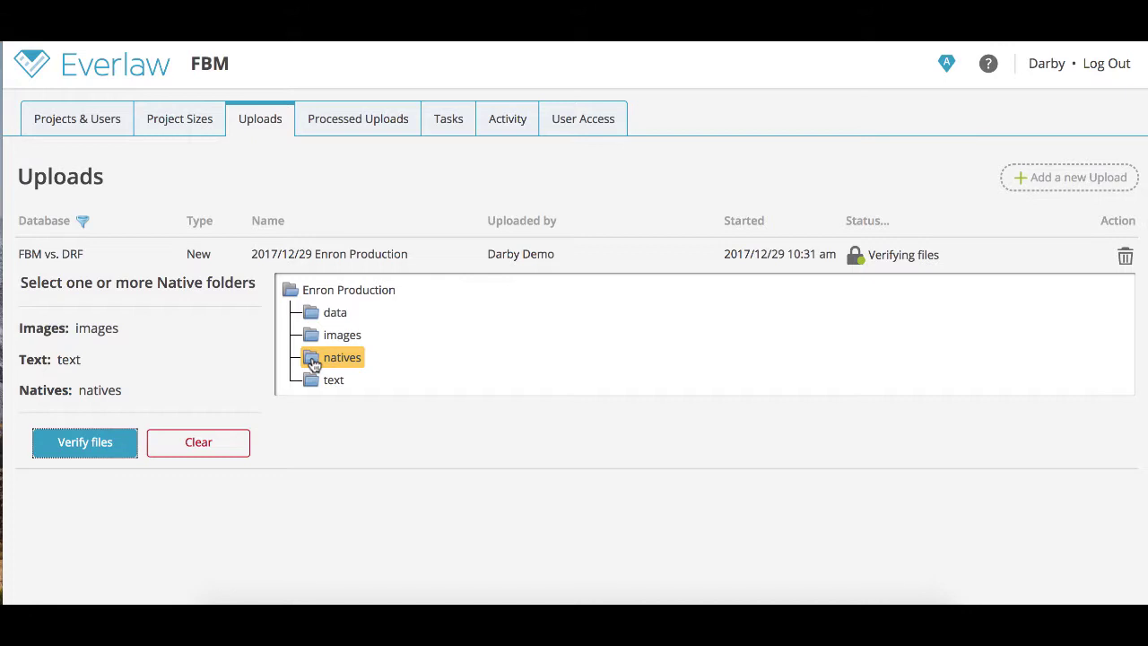
{"action": "left_click", "coordinate": [87, 442]}
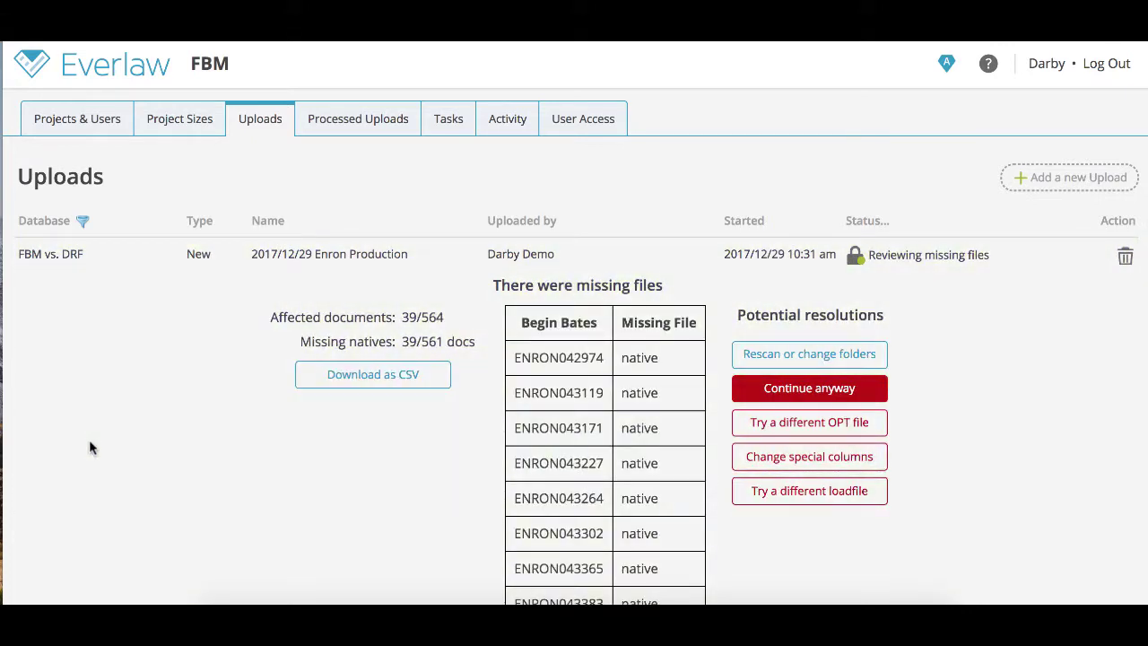
Continue the upload in spite of the missing native files and confirm the choice
{"action": "scroll", "coordinate": [90, 445], "scroll_direction": "down", "scroll_amount": 1}
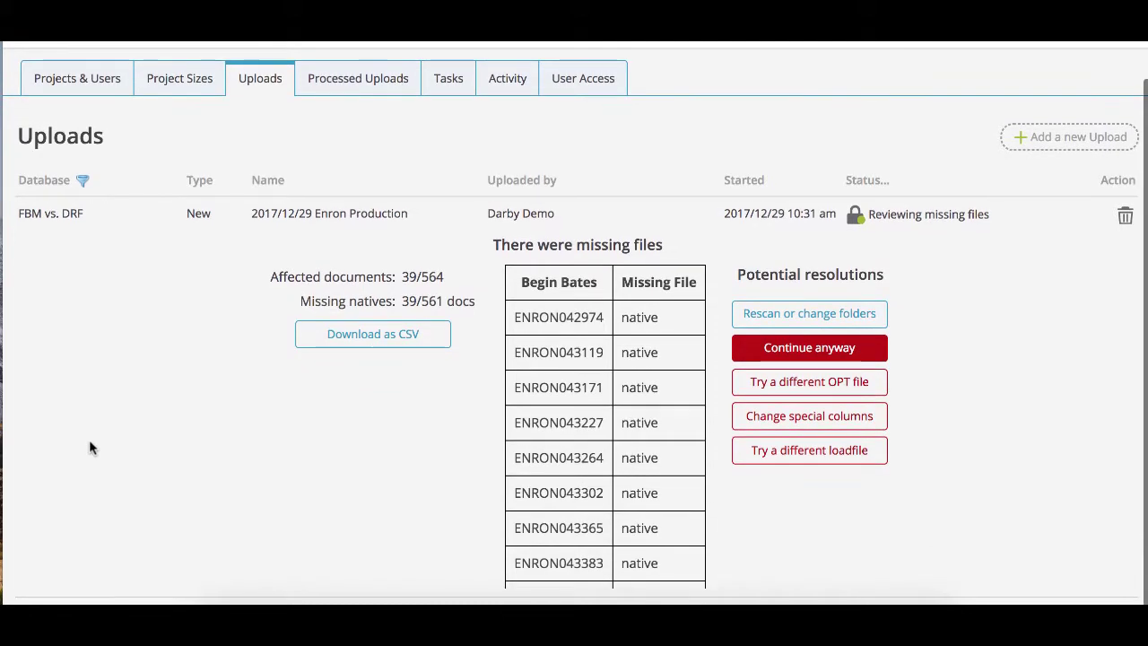
{"action": "left_click", "coordinate": [765, 350]}
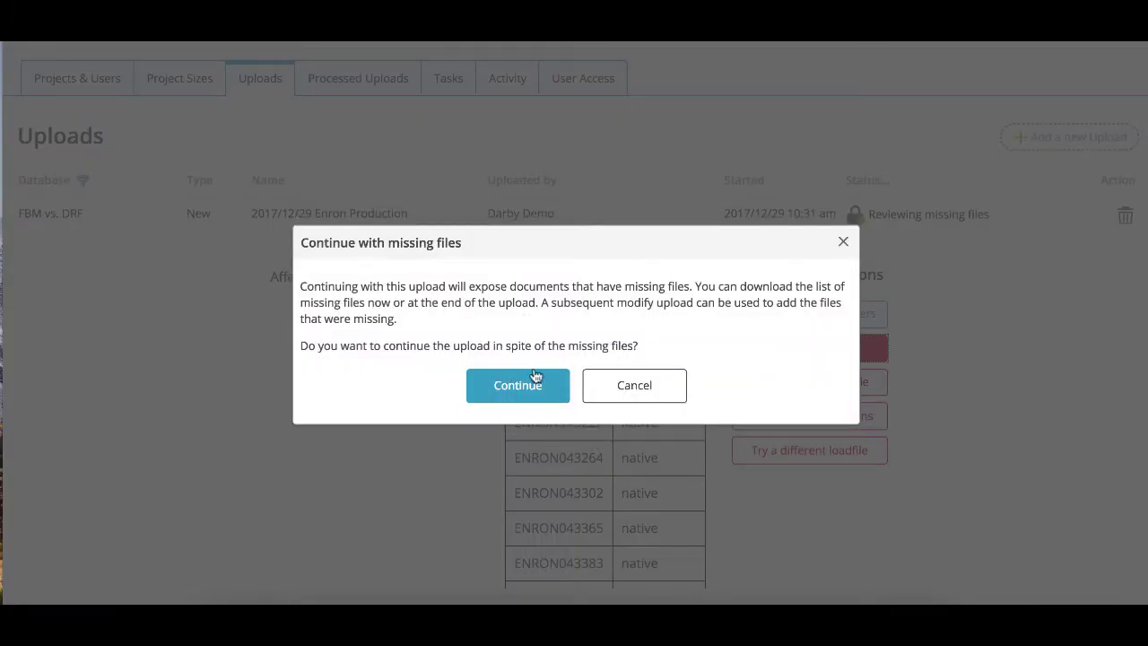
{"action": "left_click", "coordinate": [511, 395]}
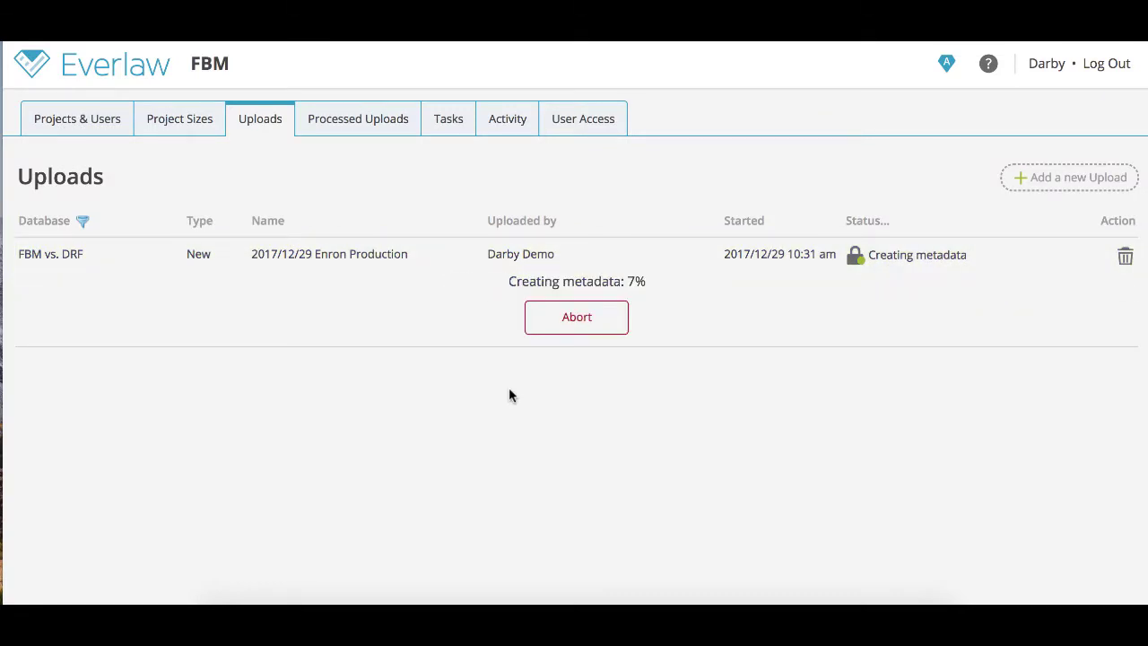